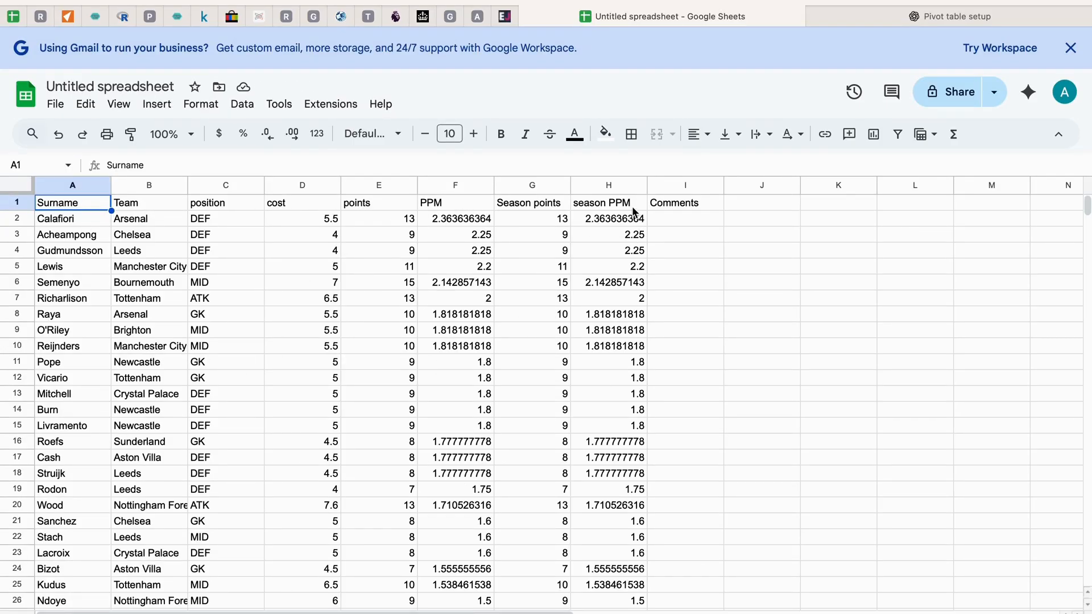
Step: Open Kaggle in a new browser tab and open the Fantasy_Premier_League_Data dataset from Your Work
key(super+t)
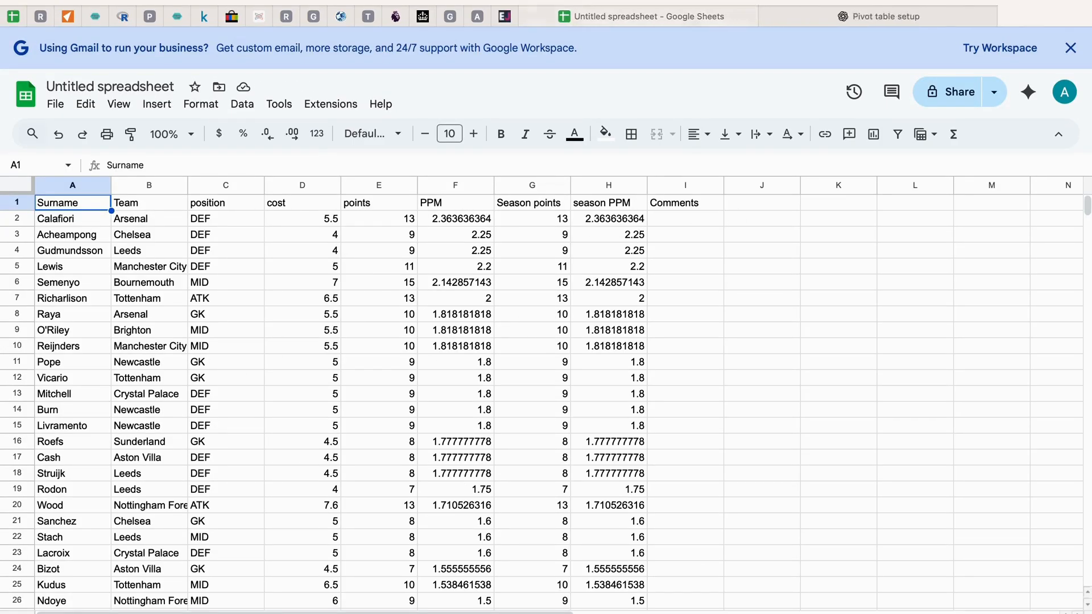
text(ka)
key(Return)
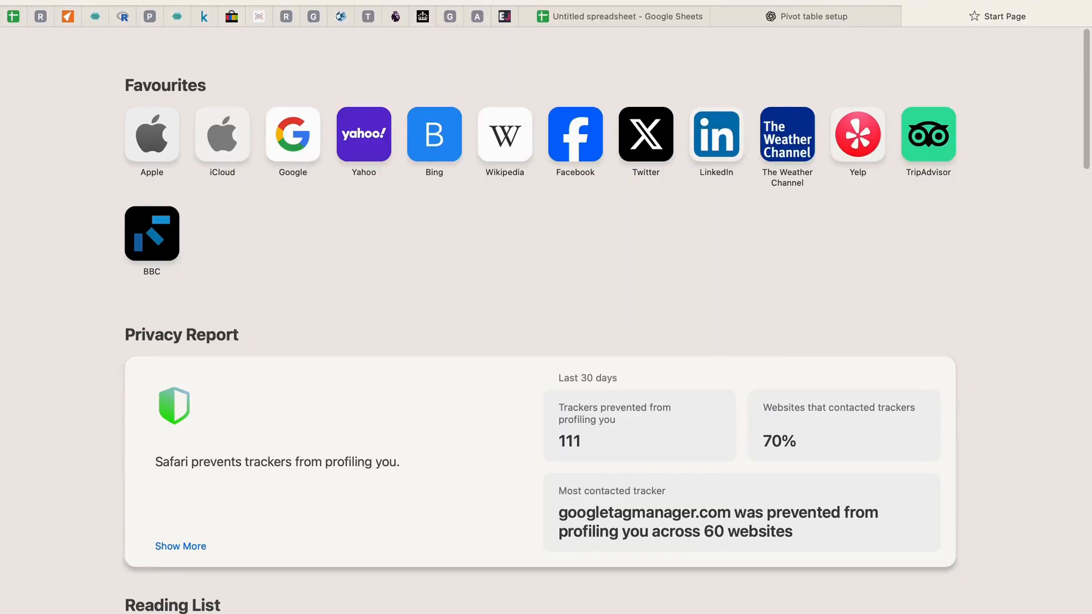
click(1025, 50)
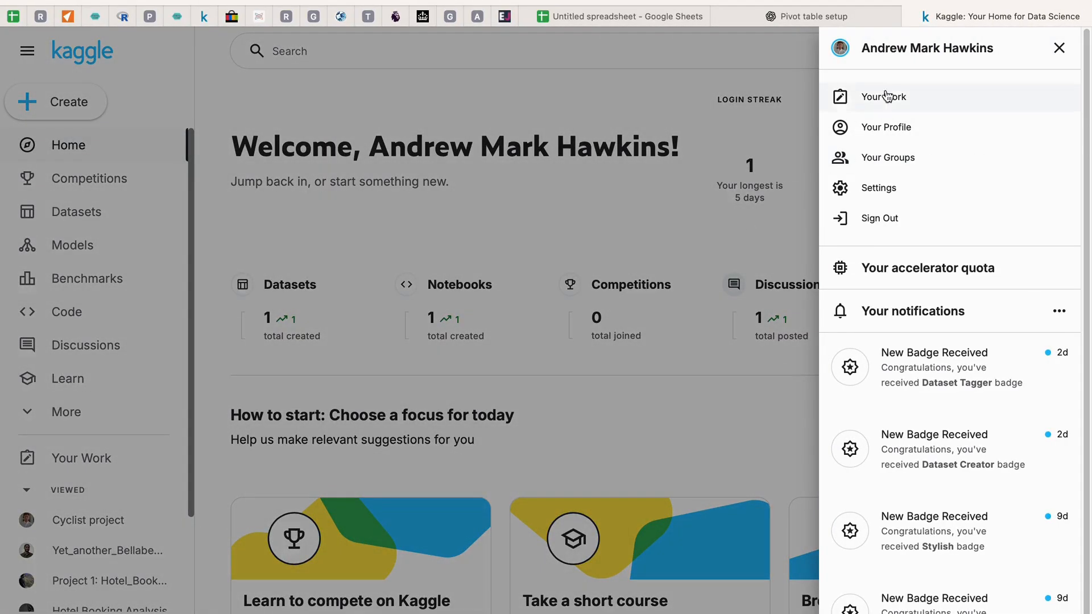
click(888, 97)
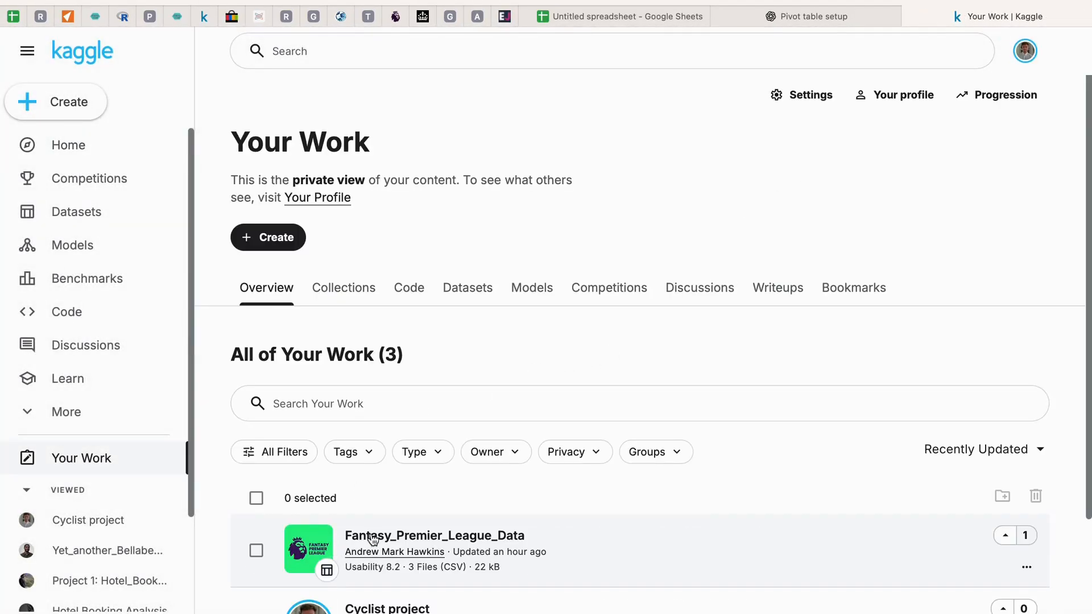
click(373, 537)
Step: Examine the column descriptions of the GW1-2 CSV in the expanded preview with the Data Explorer collapsed, and return to the Google Sheets spreadsheet
scroll(493, 364, down, 4)
scroll(493, 362, down, 6)
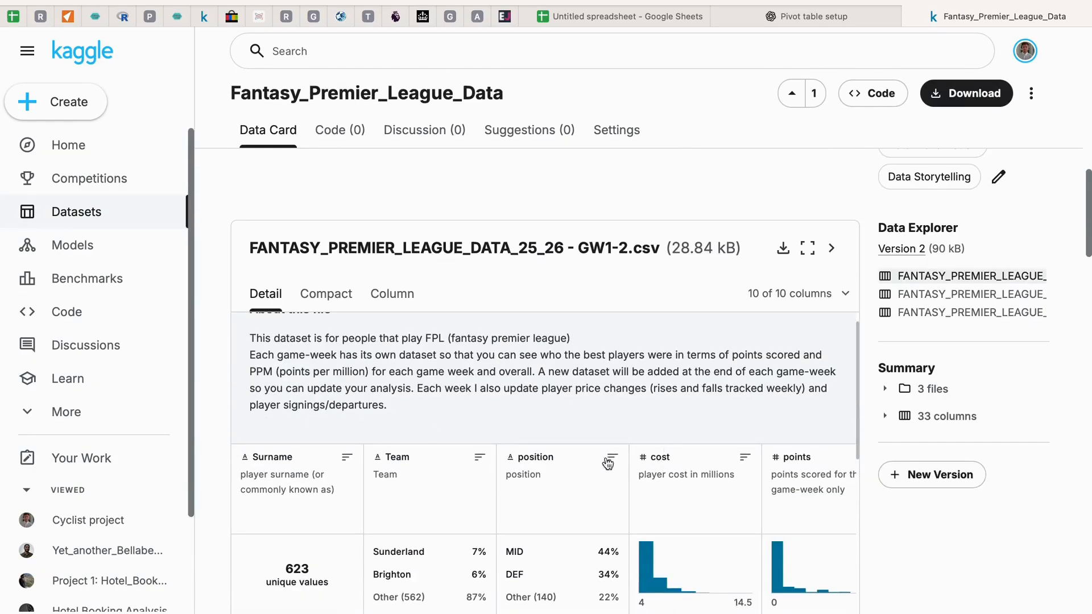
click(808, 248)
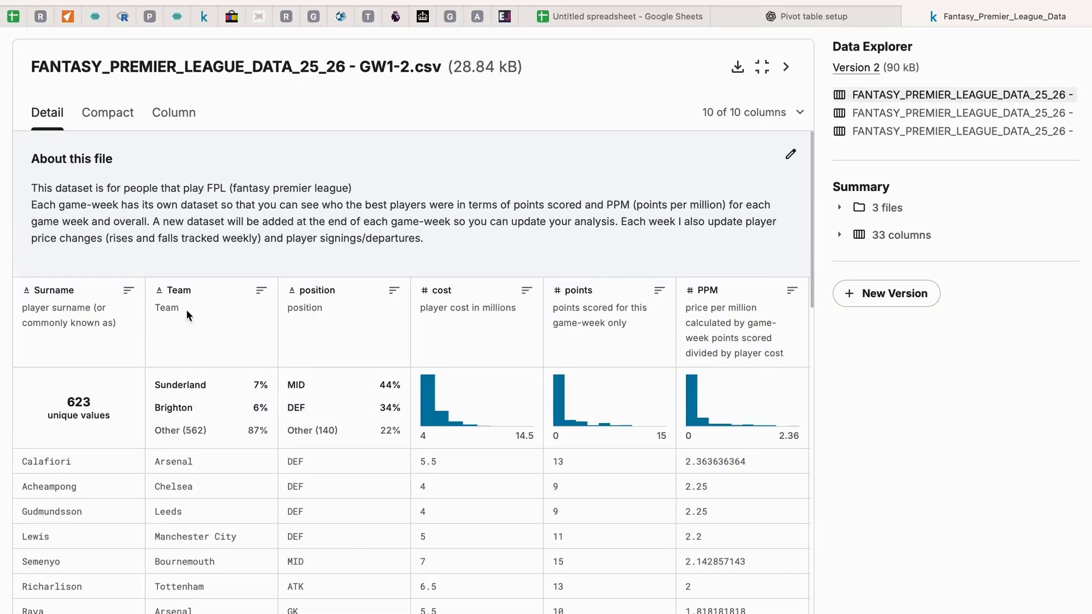
click(766, 76)
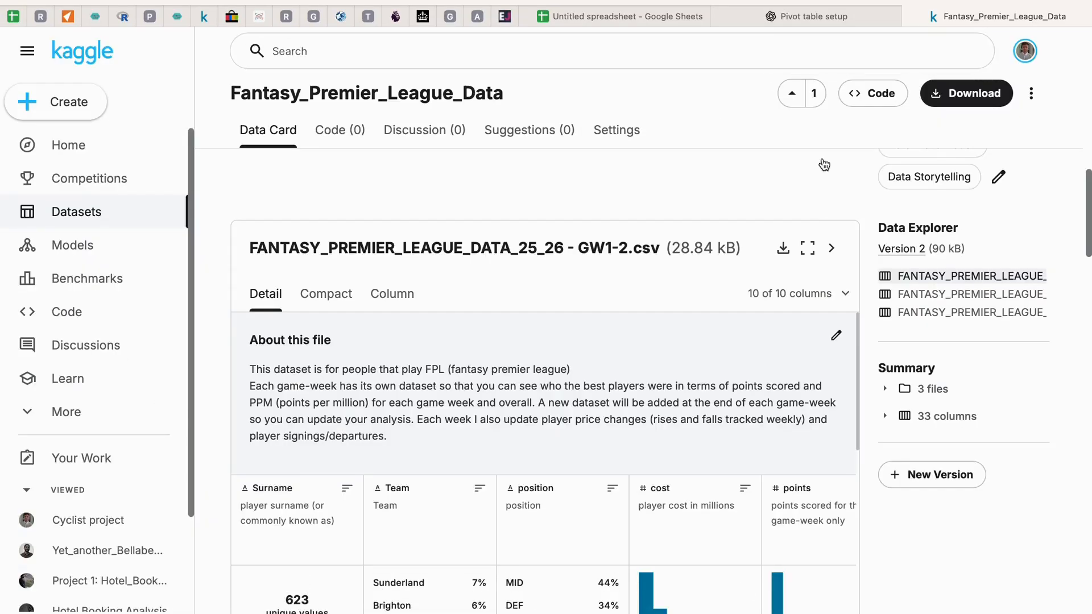
click(808, 248)
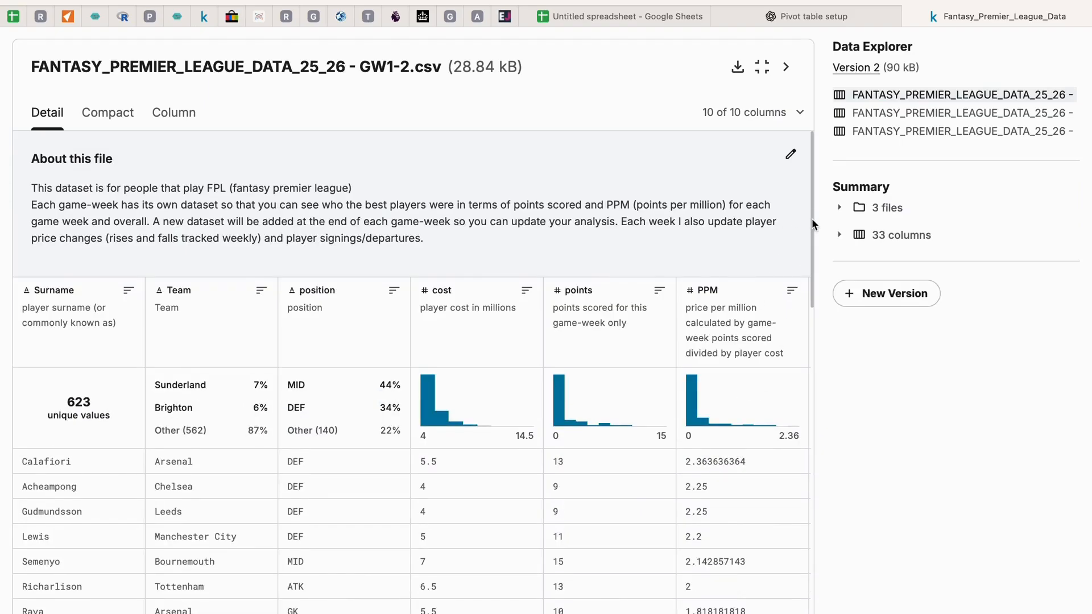
drag(811, 218, 813, 185)
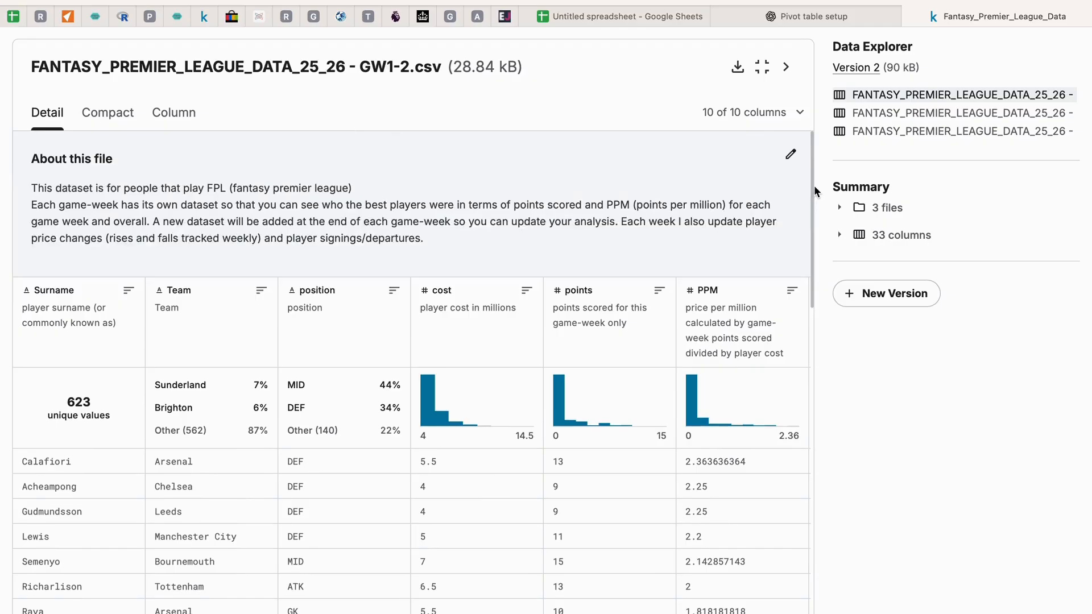
click(786, 67)
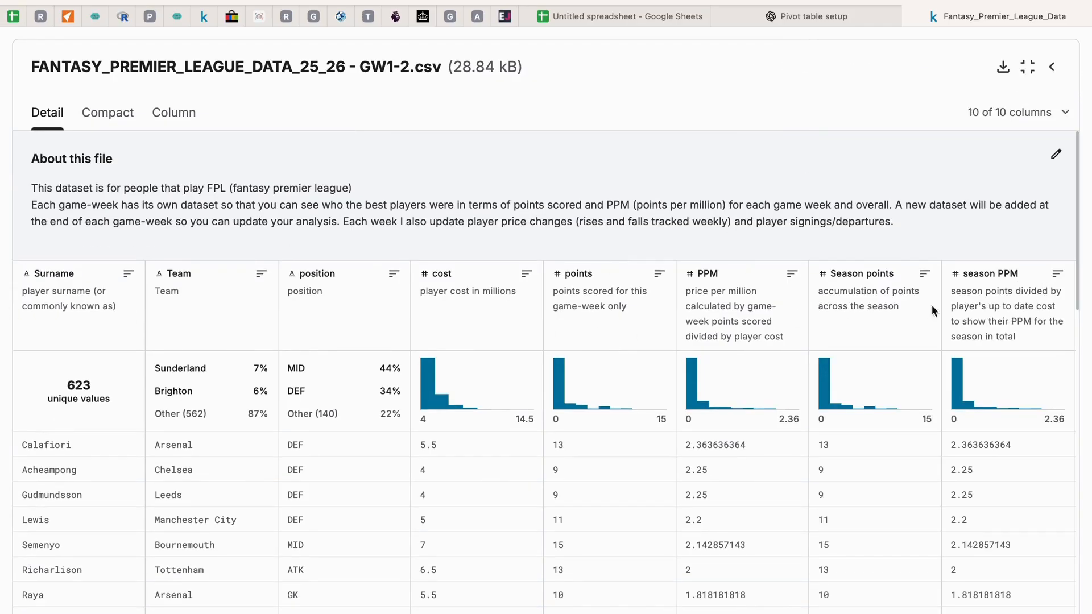
click(625, 17)
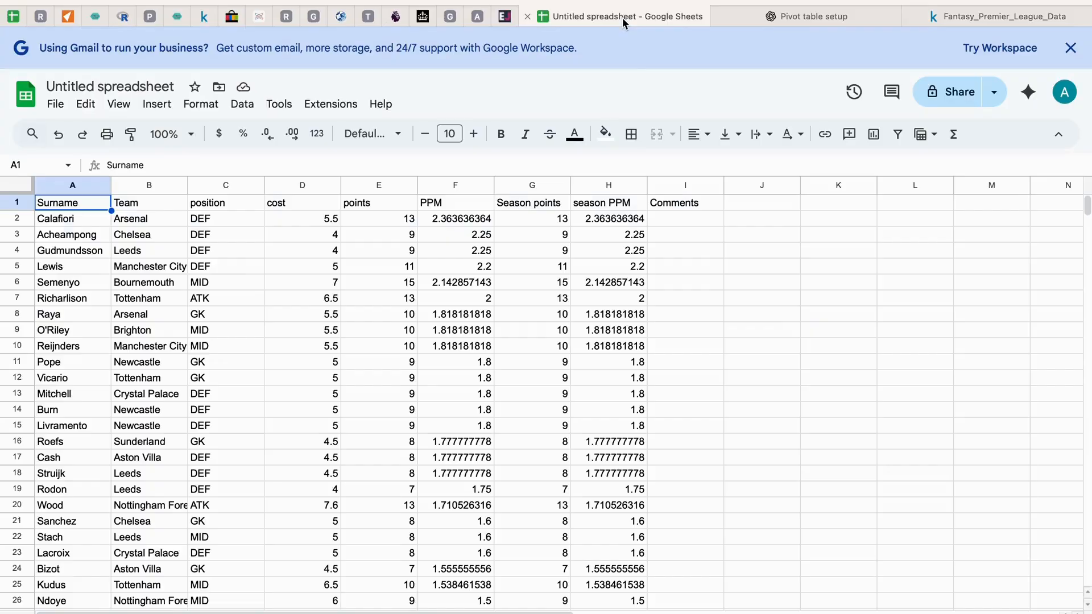
Step: Try converting the entire sheet, including its empty columns, to a table and undo the conversion
click(23, 189)
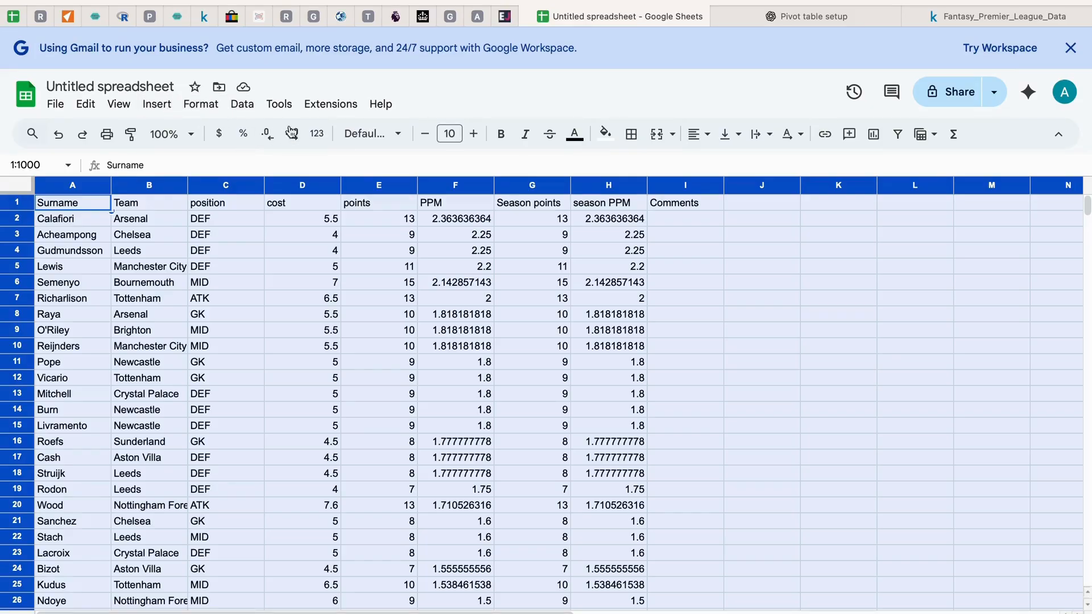
click(381, 103)
click(409, 139)
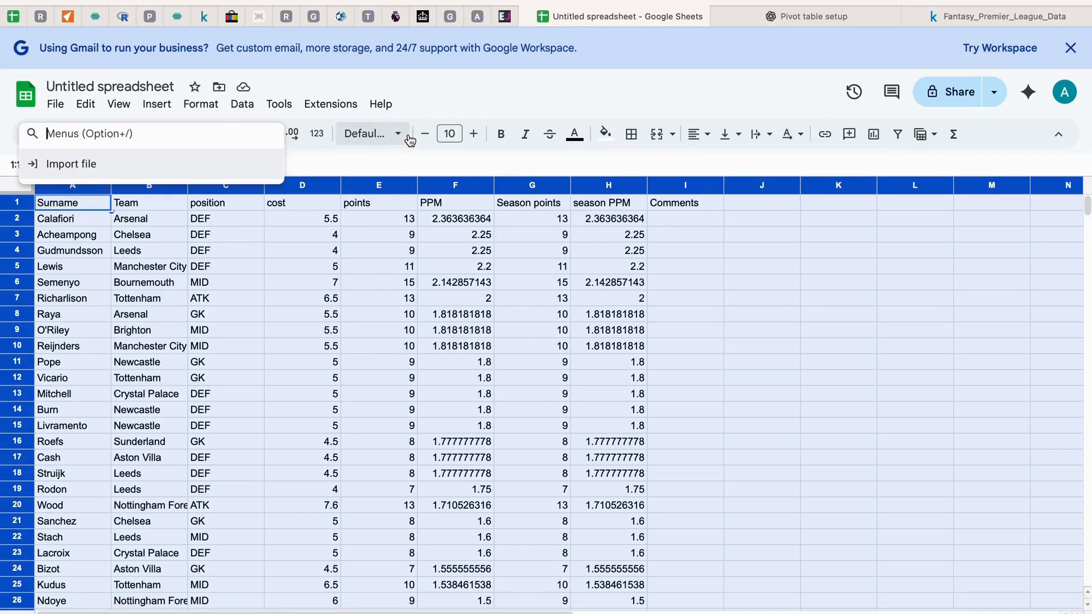
text(table)
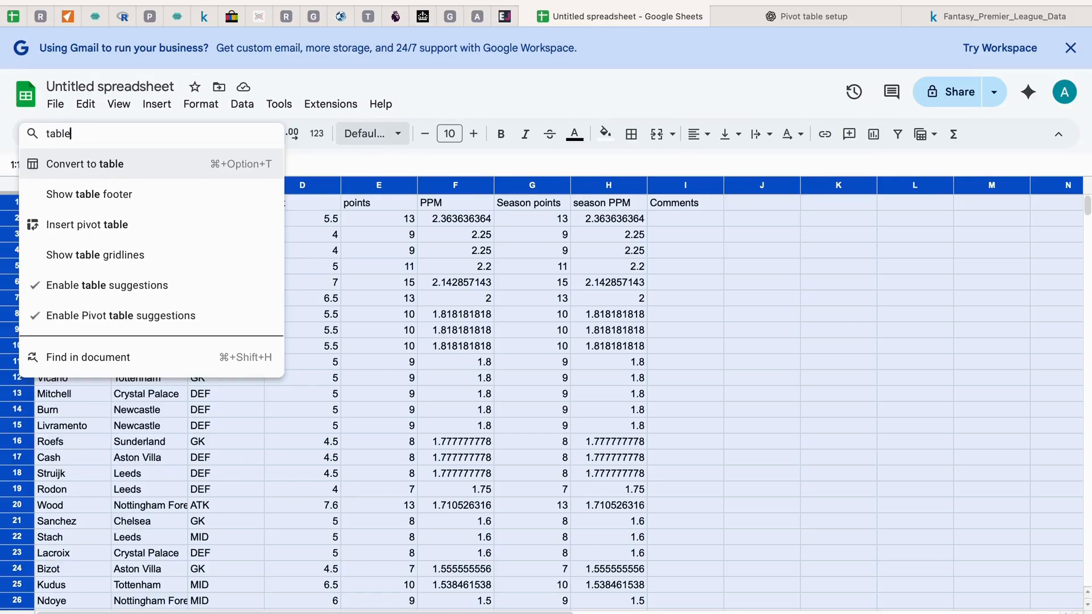
click(87, 166)
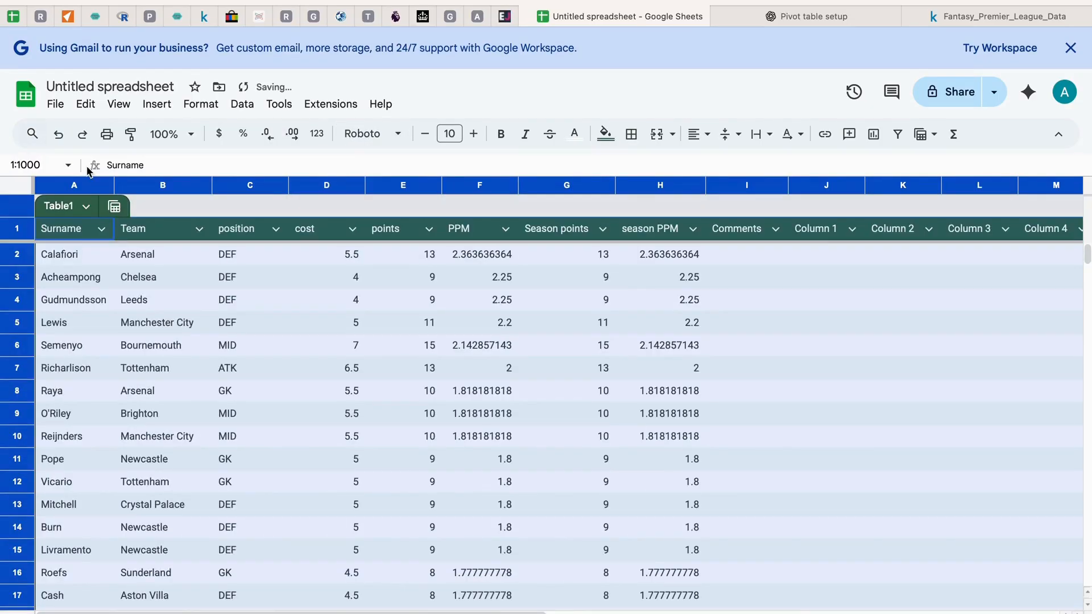
click(58, 134)
click(818, 367)
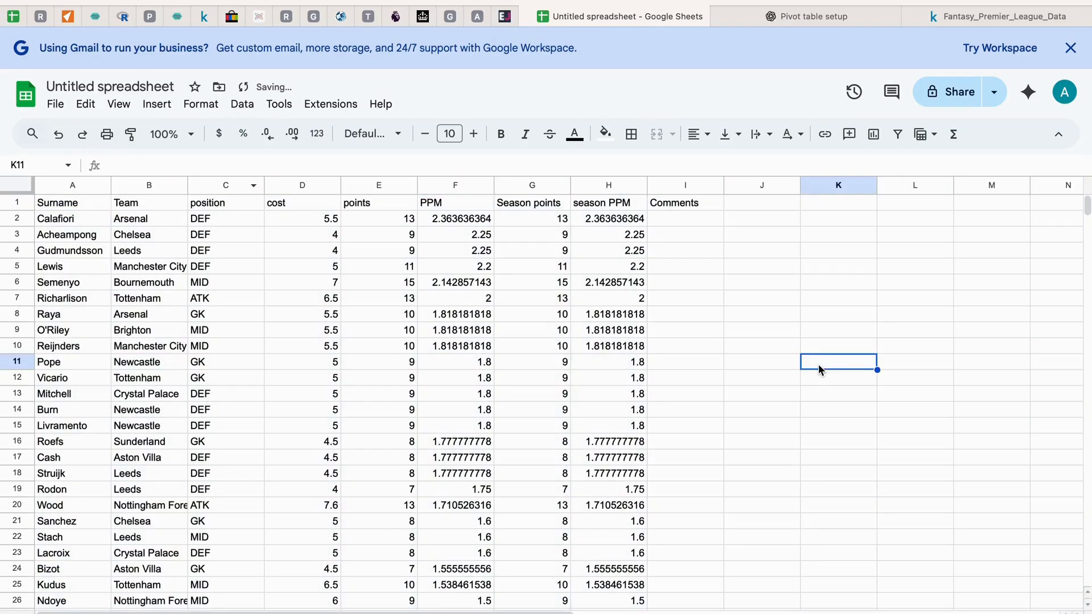
Step: Delete the Comments column from the sheet
right_click(671, 186)
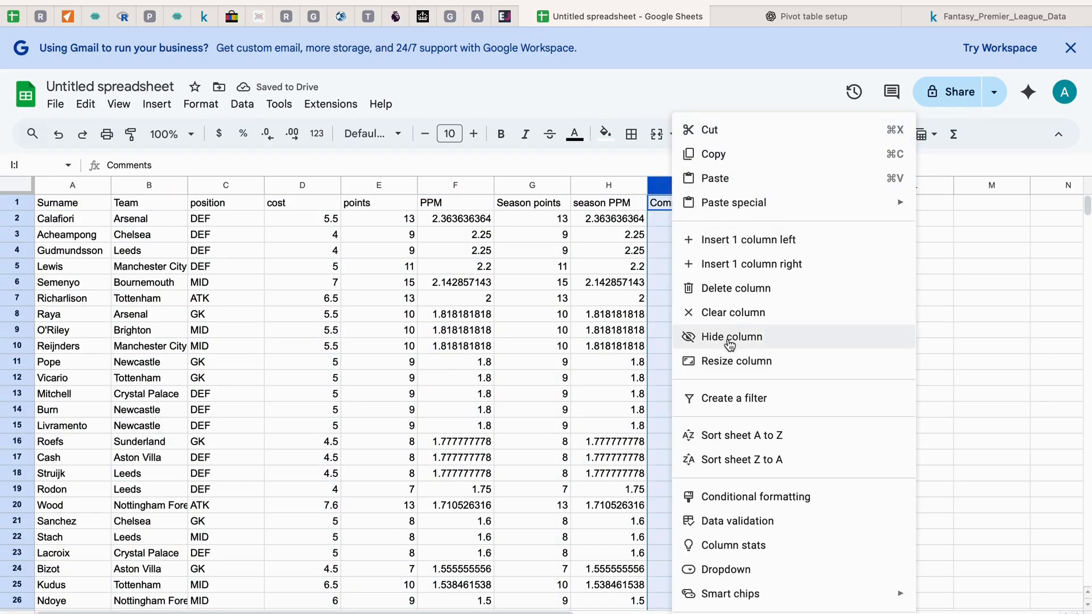
click(727, 289)
click(779, 307)
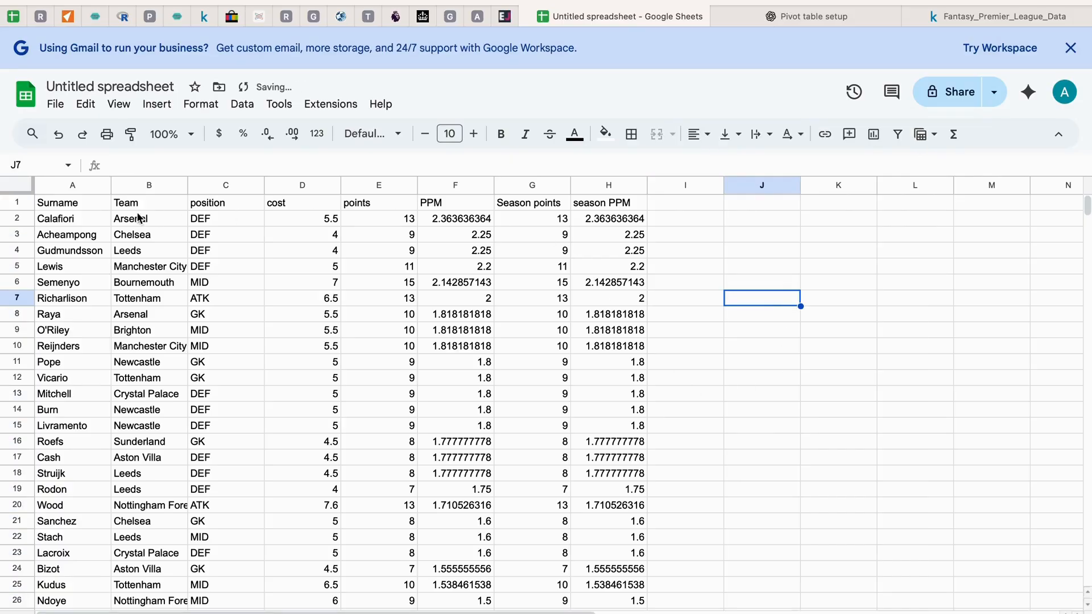
Step: Convert columns A to H, from Surname to season PPM, to a table
drag(68, 194, 607, 586)
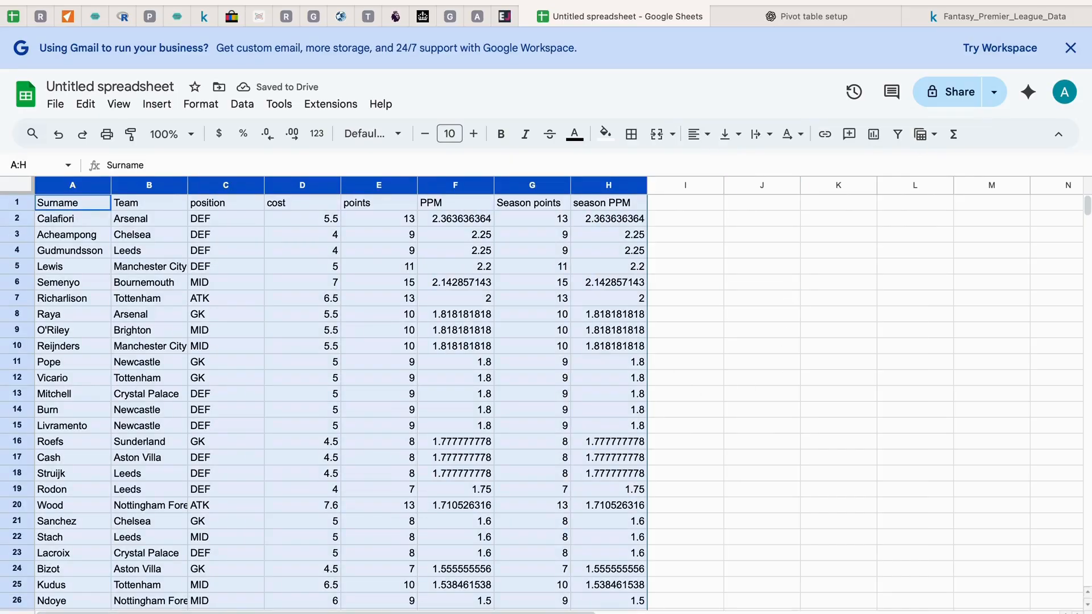
click(157, 106)
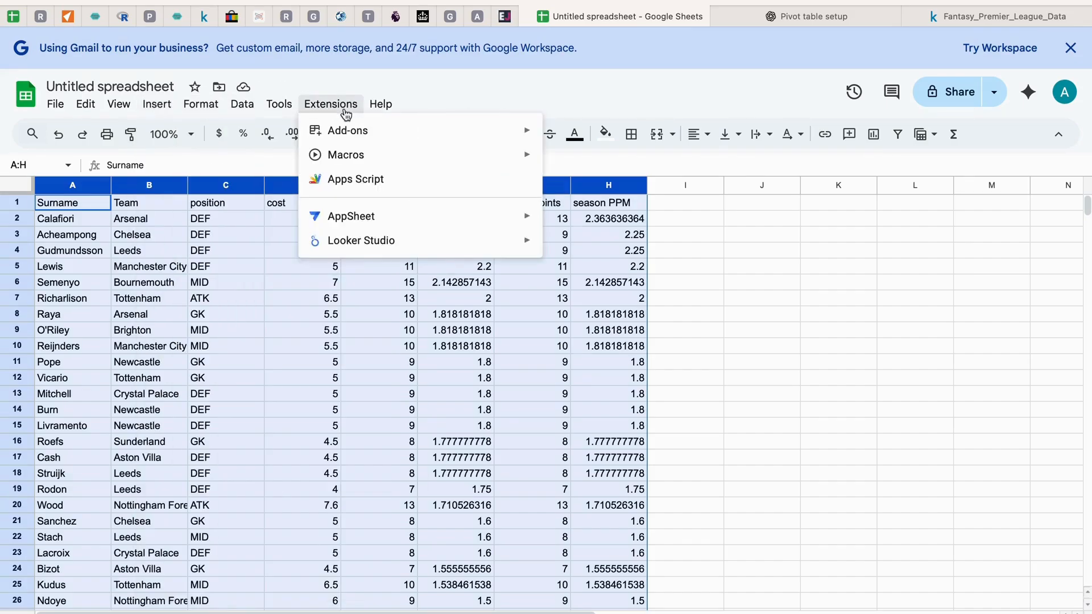
click(405, 132)
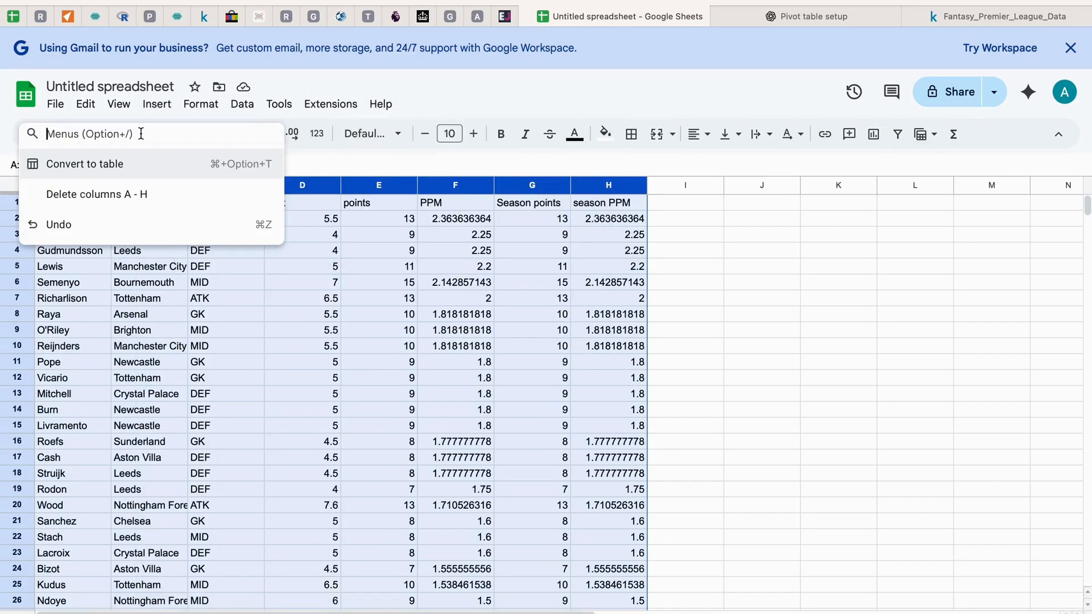
click(136, 165)
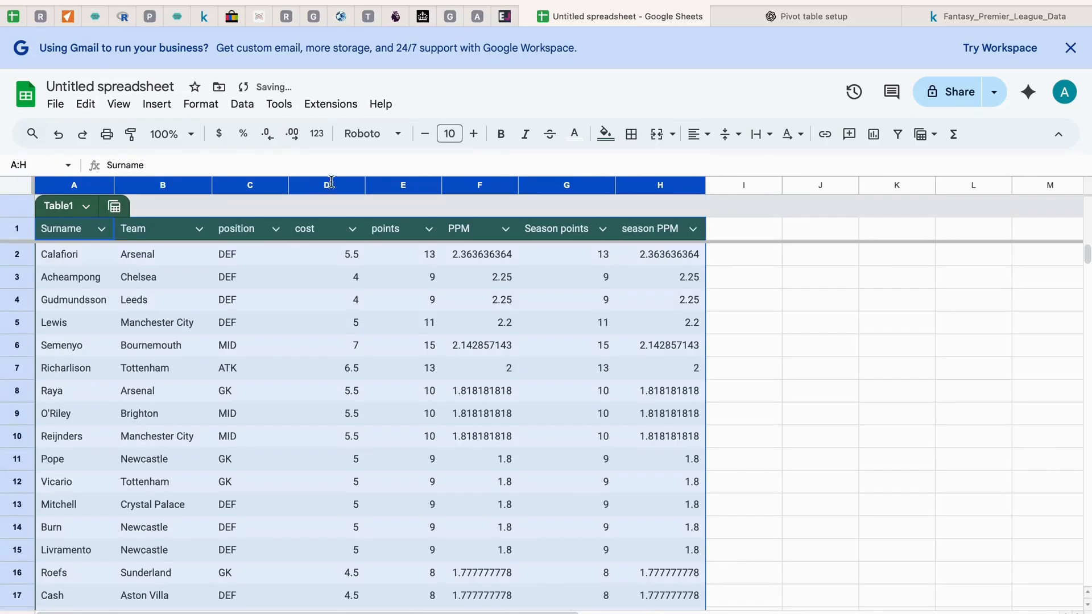
click(872, 372)
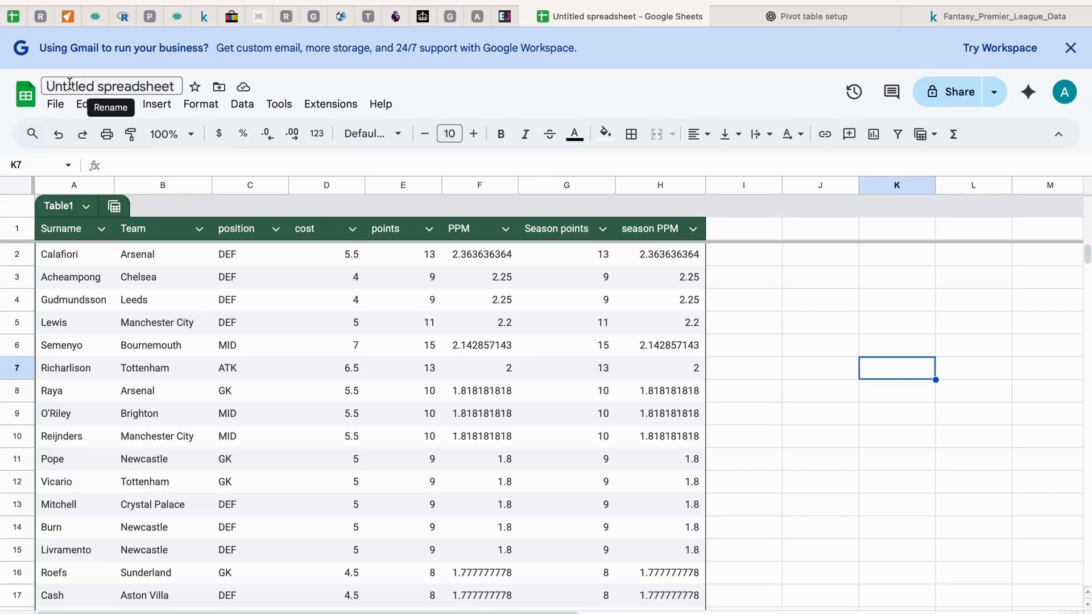
Step: Insert a pivot table on a new sheet using the entire data sheet as its range, and rename the new sheet
click(157, 104)
click(12, 190)
click(157, 104)
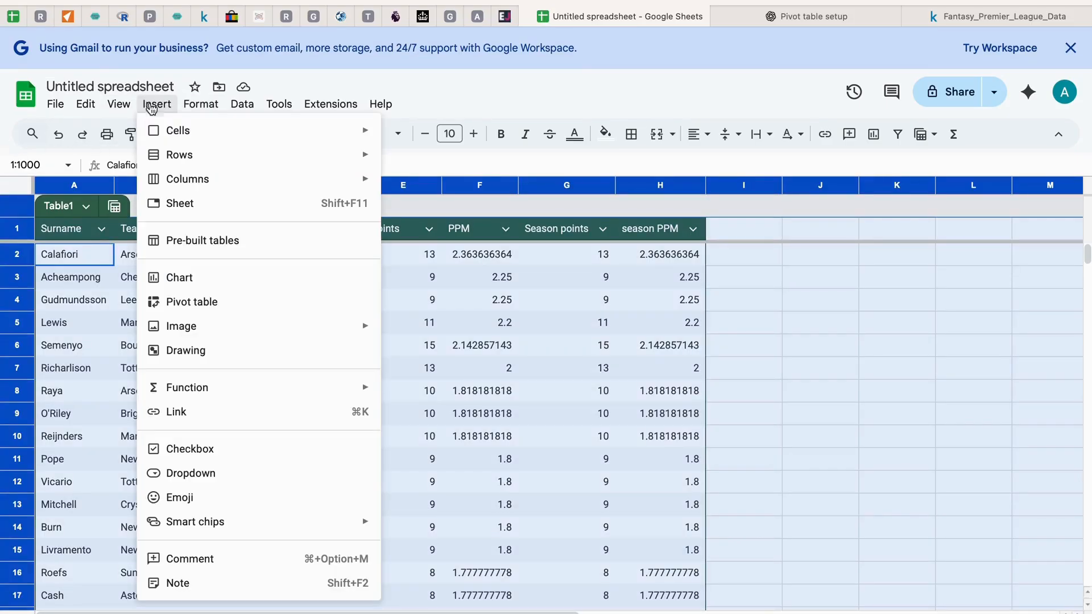
click(209, 302)
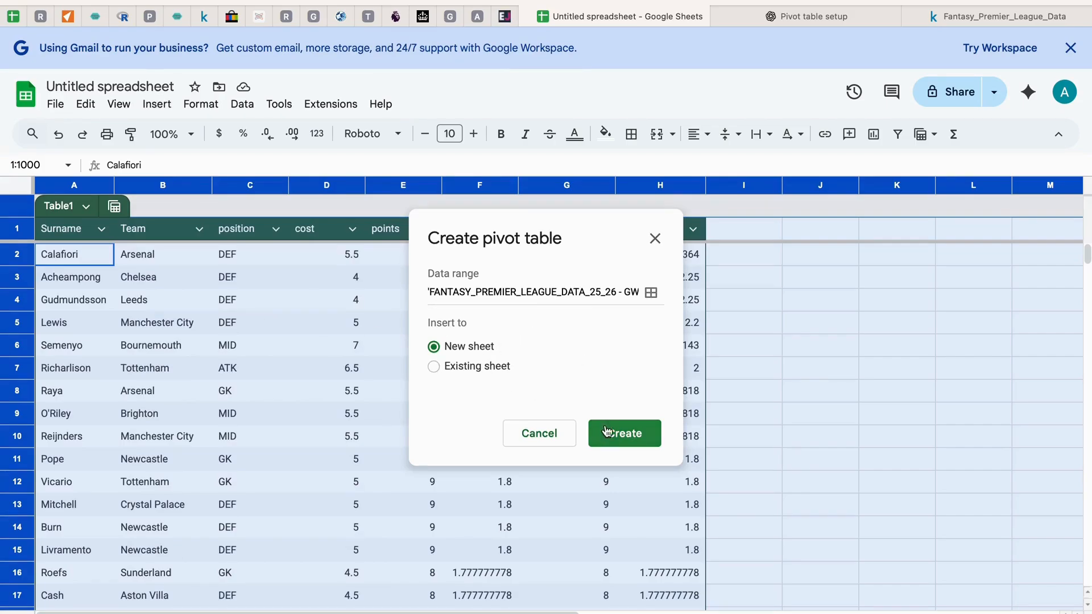
click(606, 431)
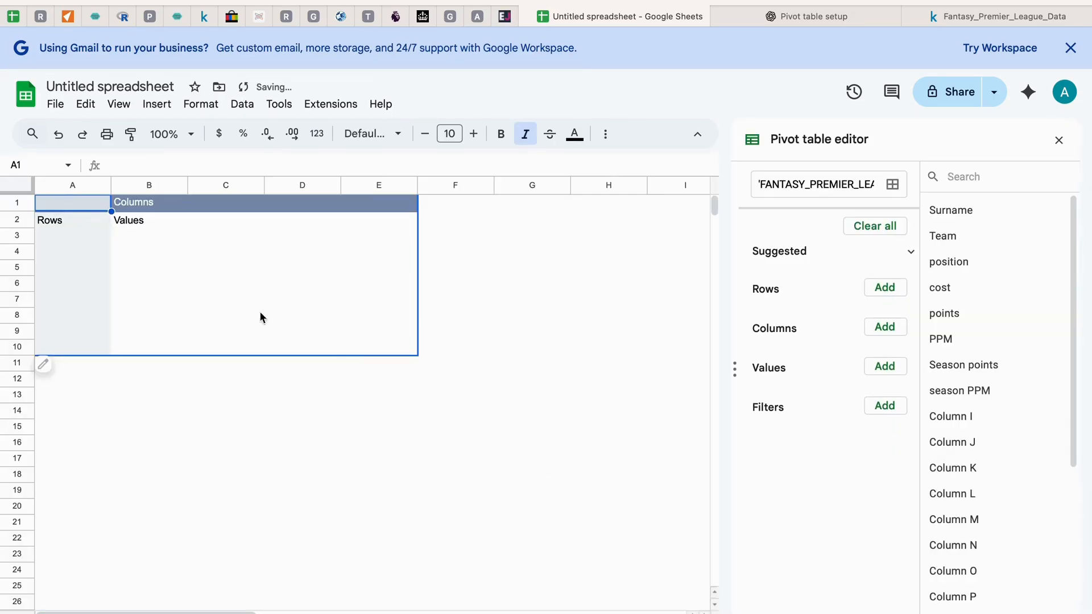
right_click(442, 613)
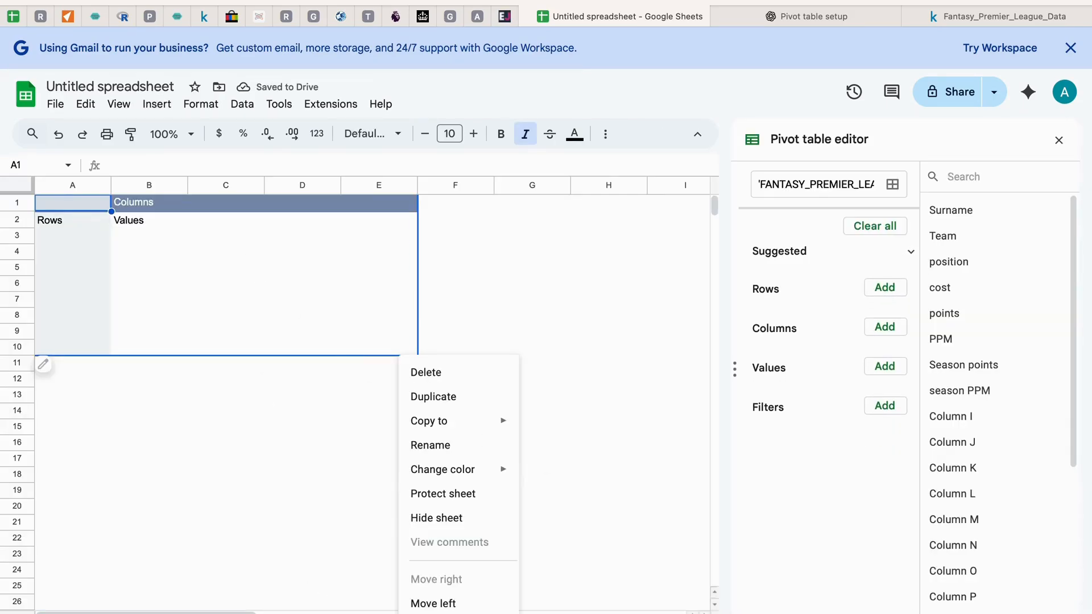
click(434, 443)
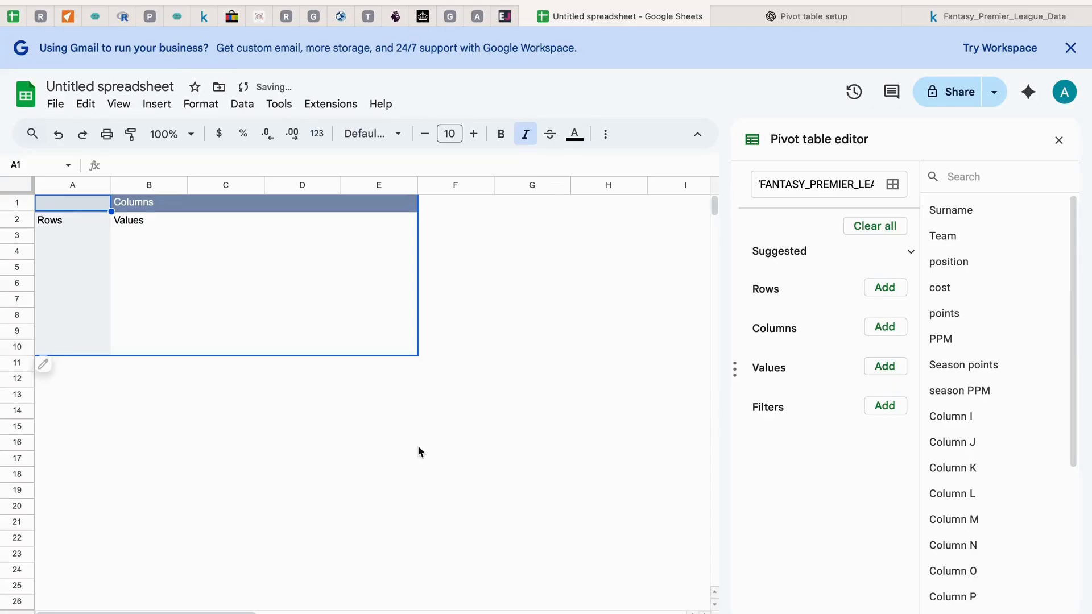
Step: Add Surname and Team as rows of the pivot table, with totals turned off for both fields
click(885, 288)
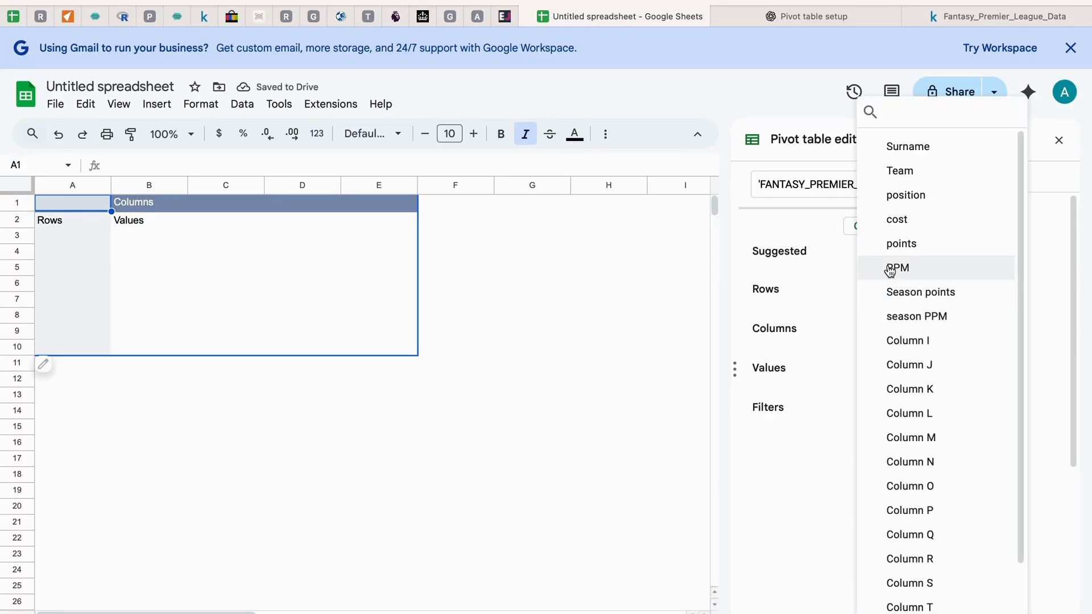
click(920, 153)
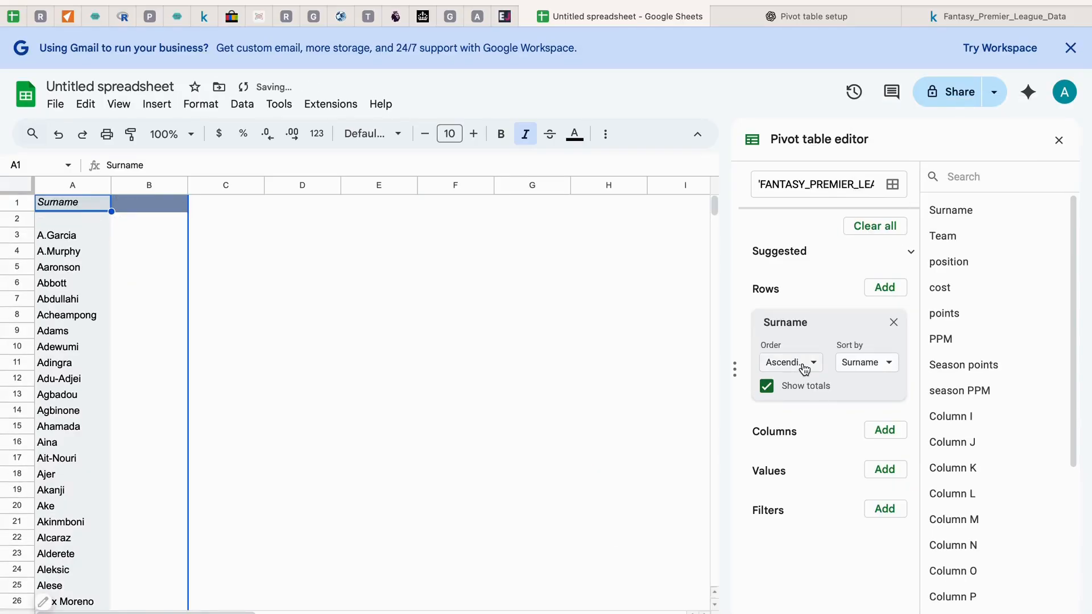
click(892, 291)
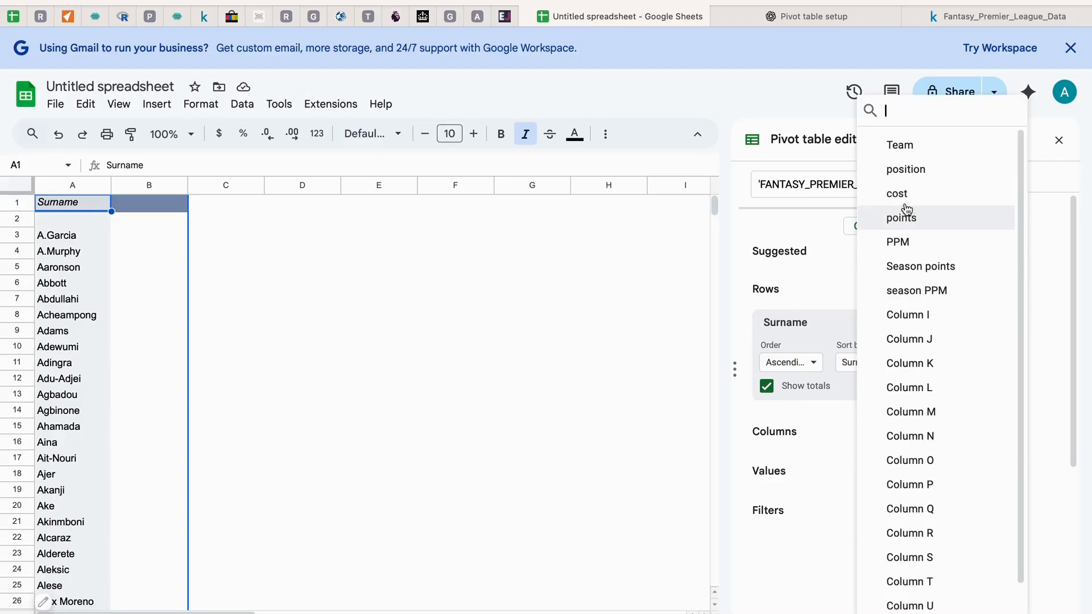
click(900, 144)
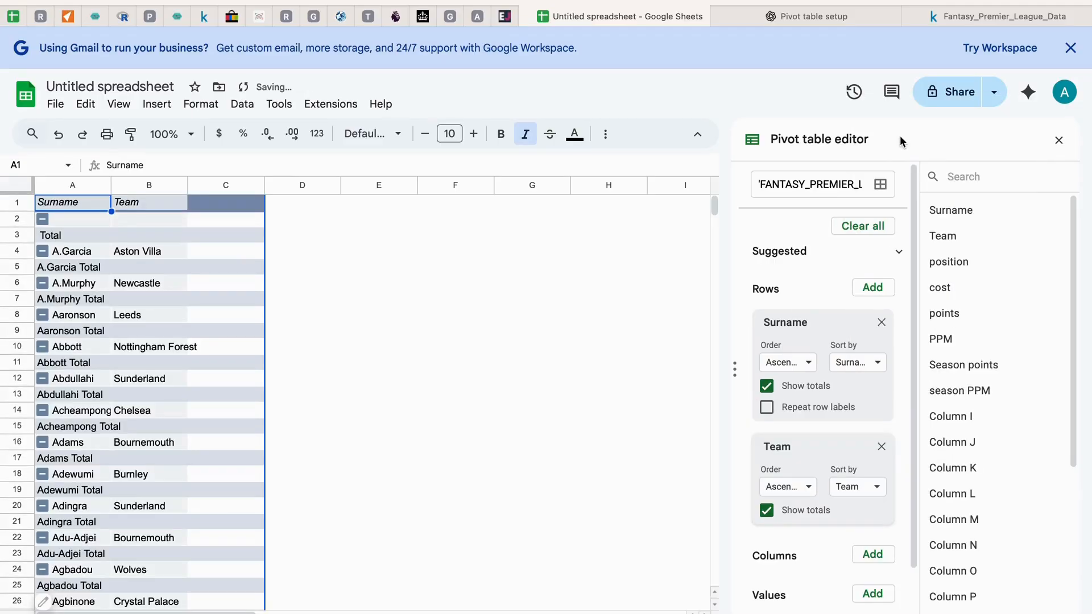
click(766, 386)
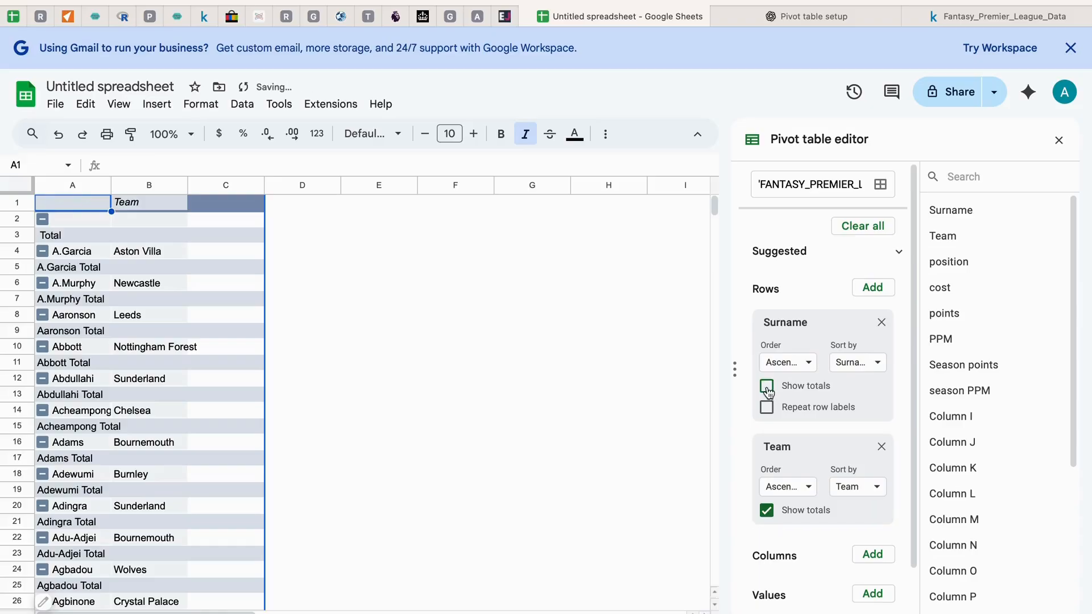
click(767, 511)
Step: Add points to the pivot table's values, summarized by SUM
scroll(816, 526, down, 2)
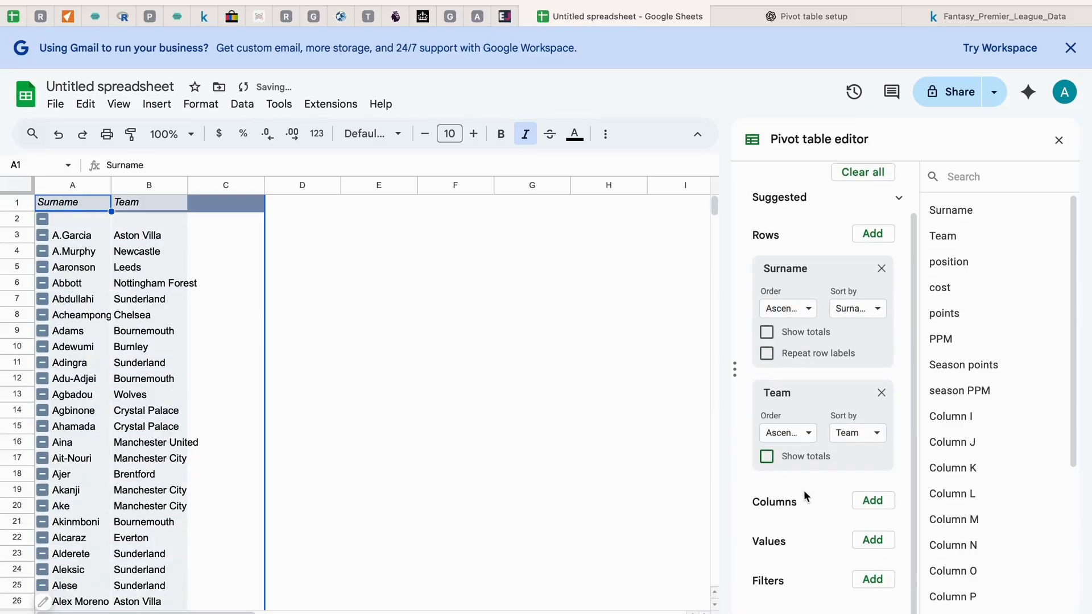
click(871, 539)
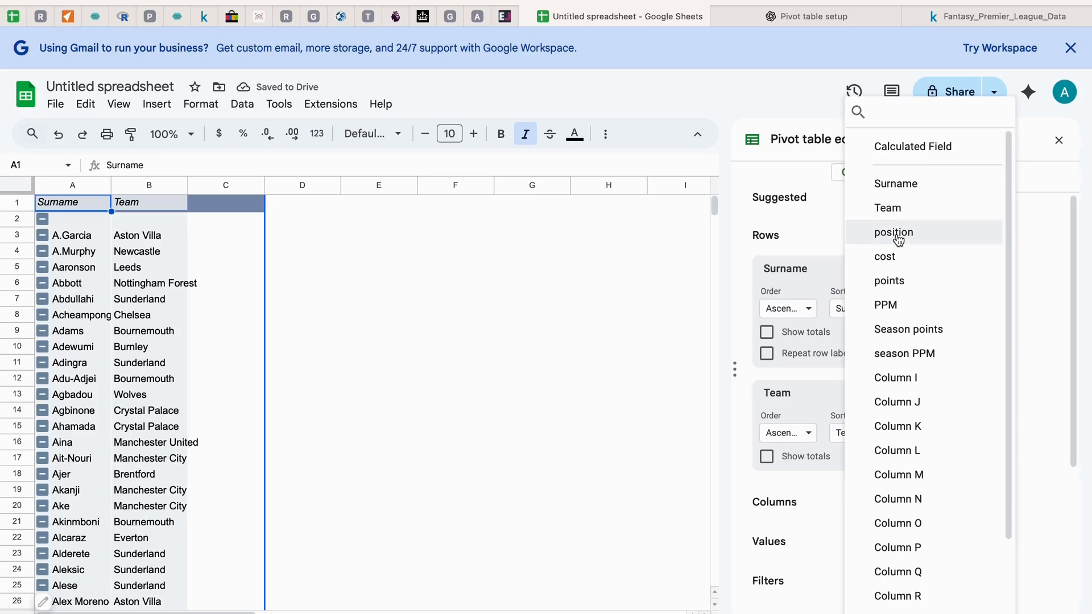
click(896, 281)
scroll(836, 500, down, 3)
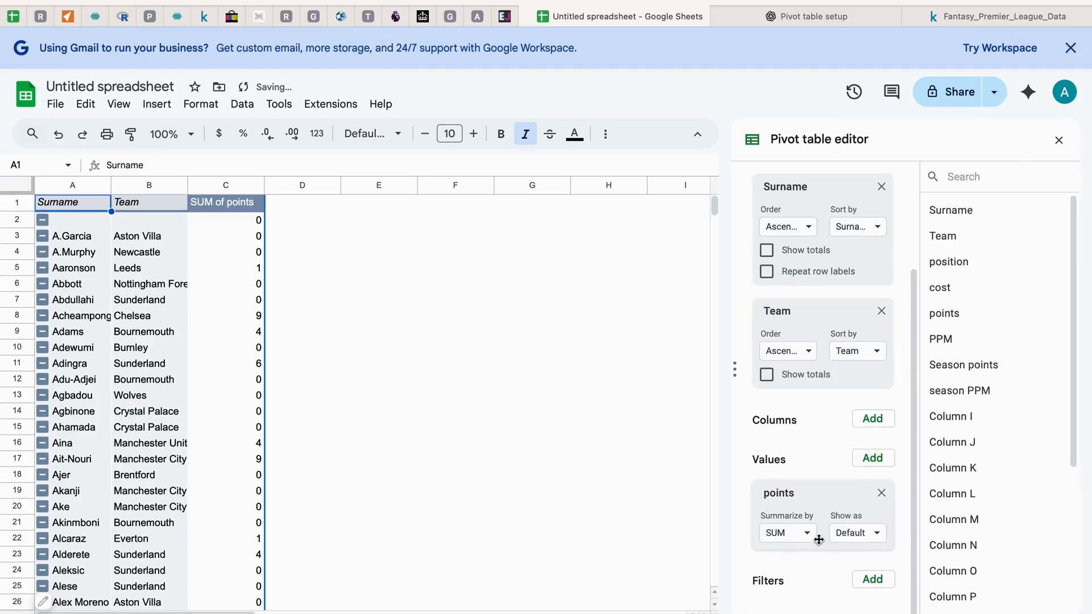
click(805, 538)
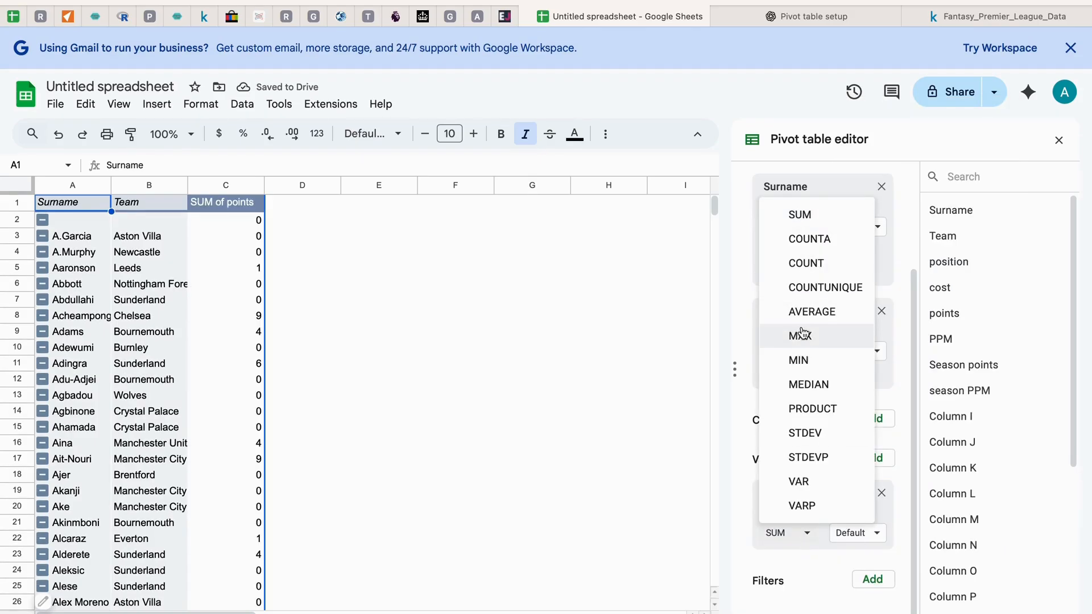
click(679, 299)
Step: Sort both the Surname and Team rows by SUM of points, with the points values shown as Default
scroll(870, 500, up, 1)
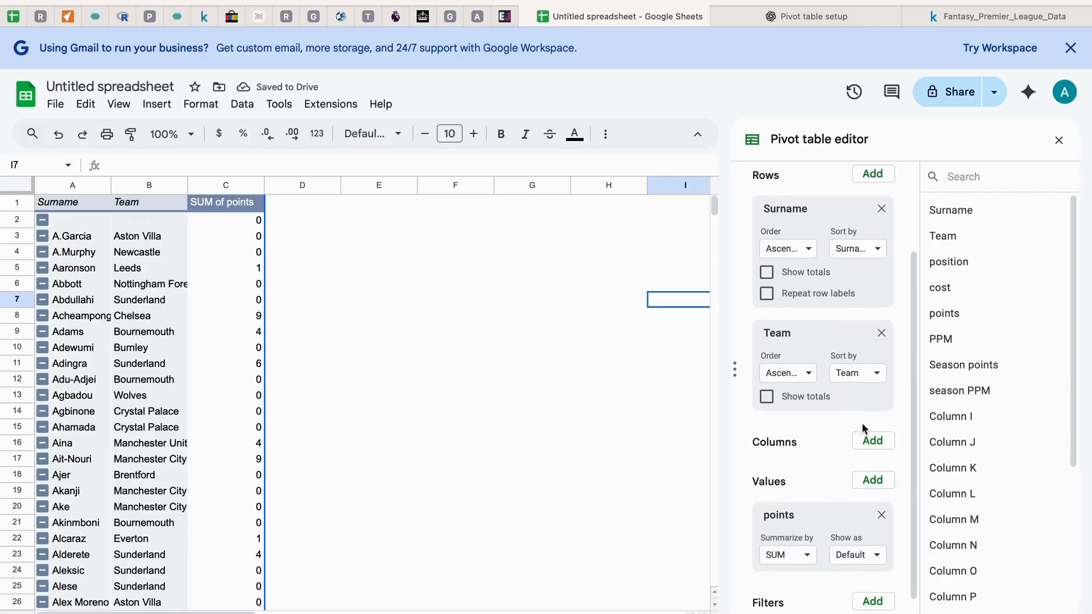
click(858, 249)
click(871, 301)
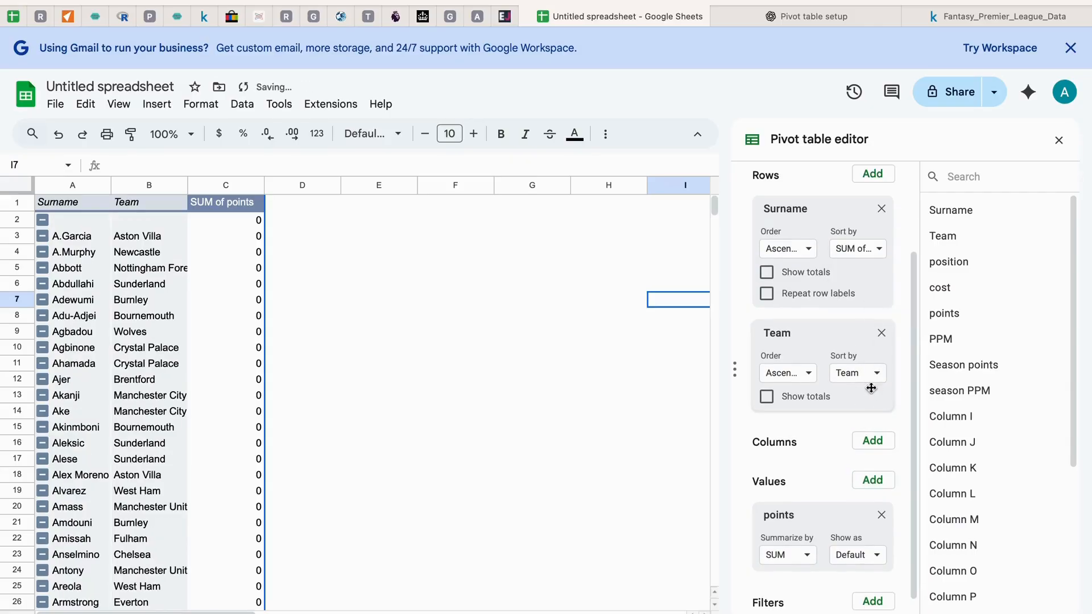
click(870, 376)
click(872, 419)
click(876, 556)
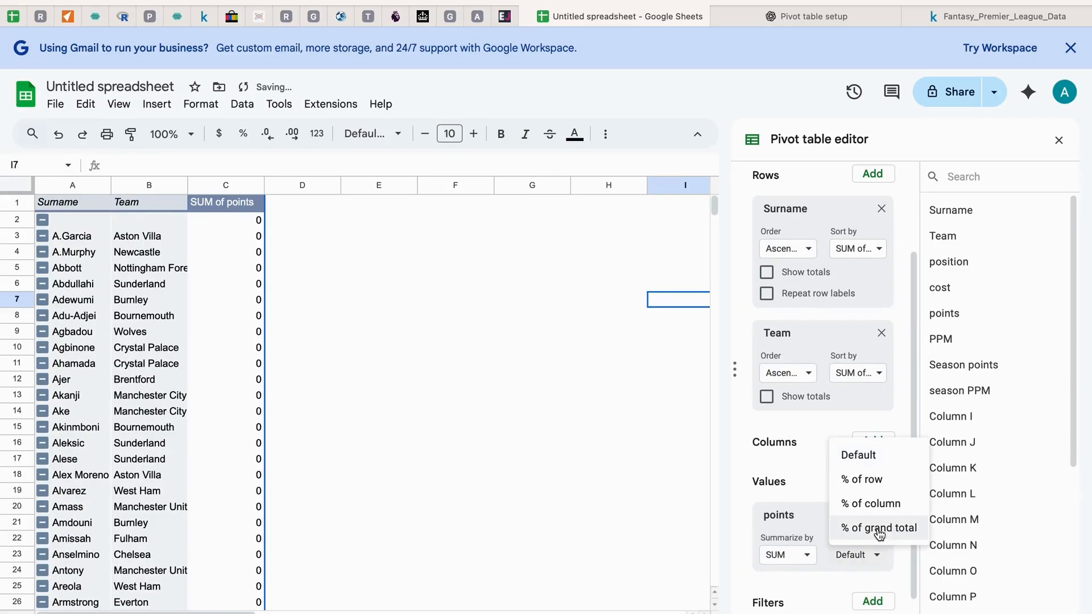
click(837, 454)
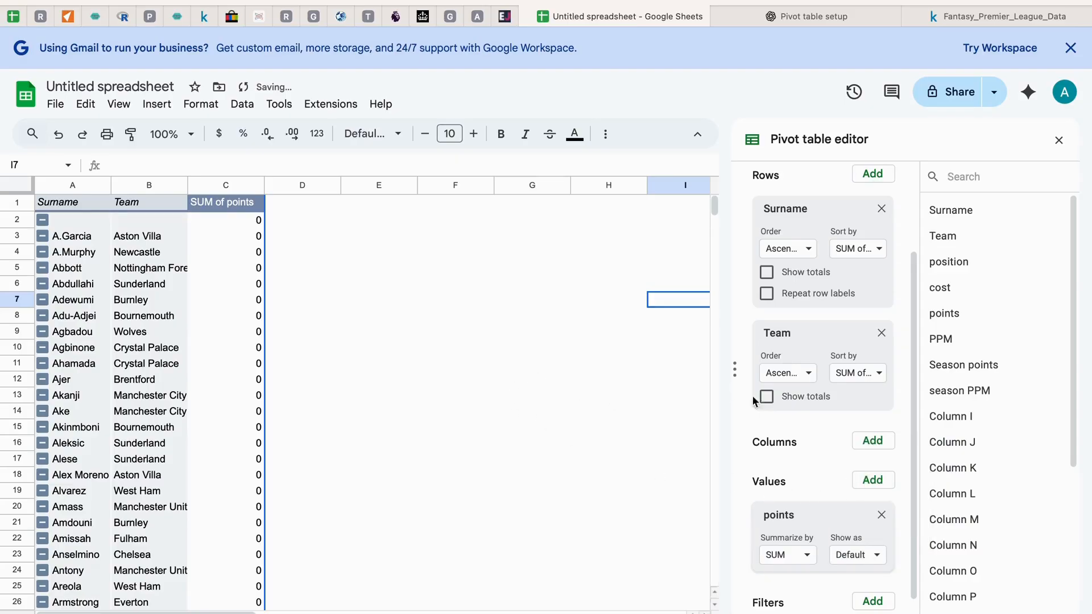
Step: Set the sort order of both the Surname and Team rows to descending
click(788, 248)
click(796, 298)
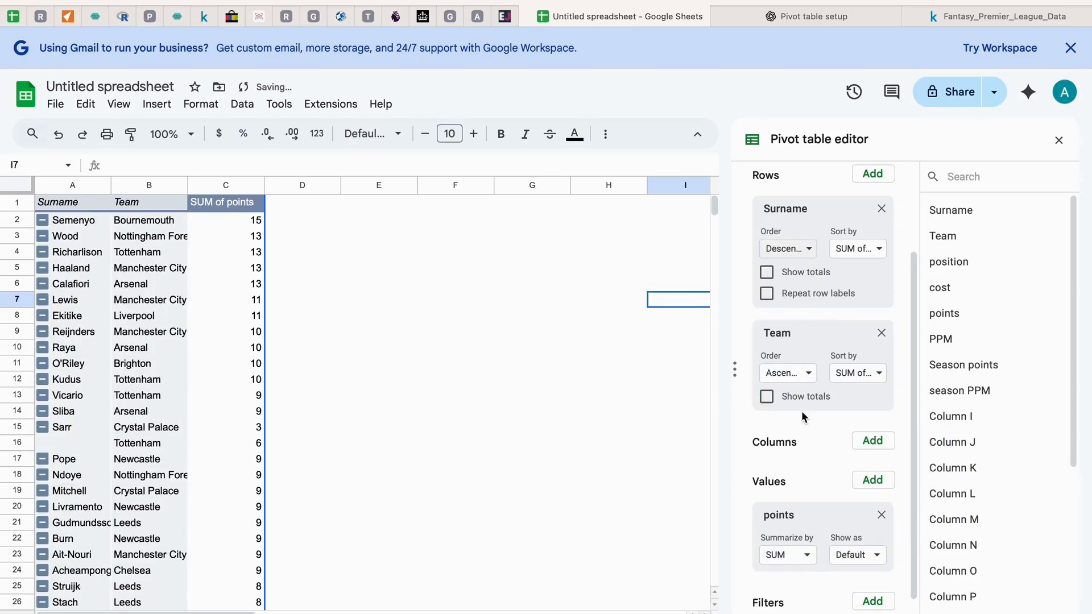
click(793, 373)
click(796, 424)
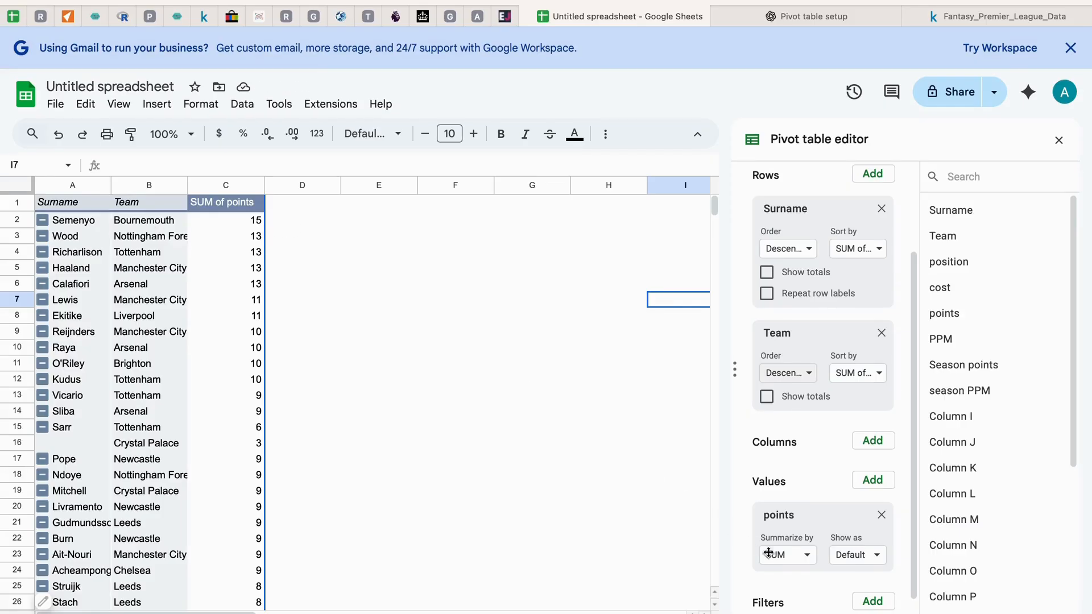
Step: Add a position filter to the pivot table and restrict it to ATK only
scroll(769, 552, down, 1)
click(873, 578)
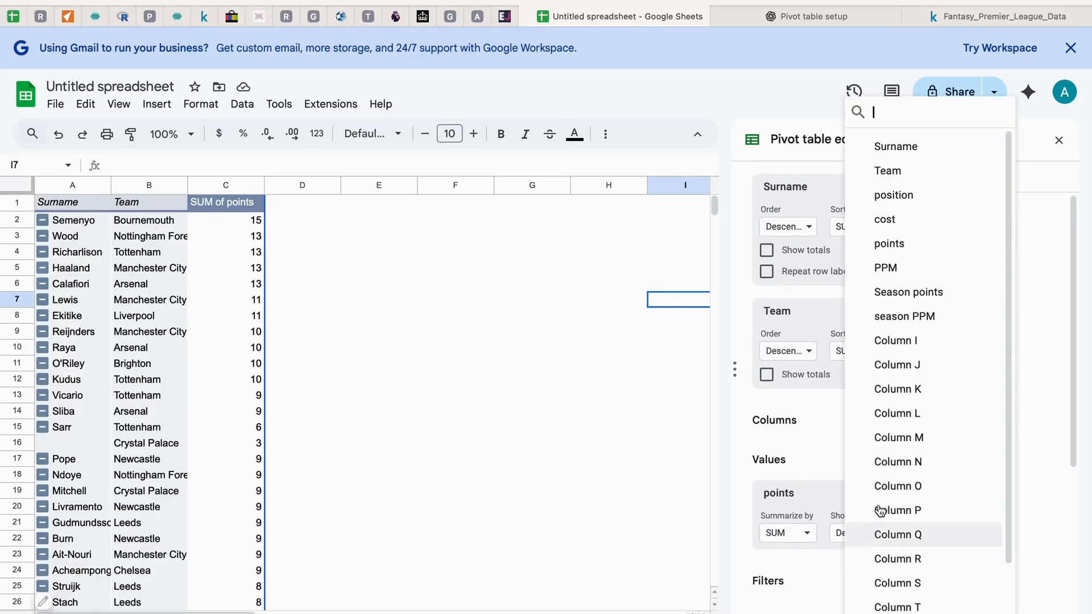
click(903, 193)
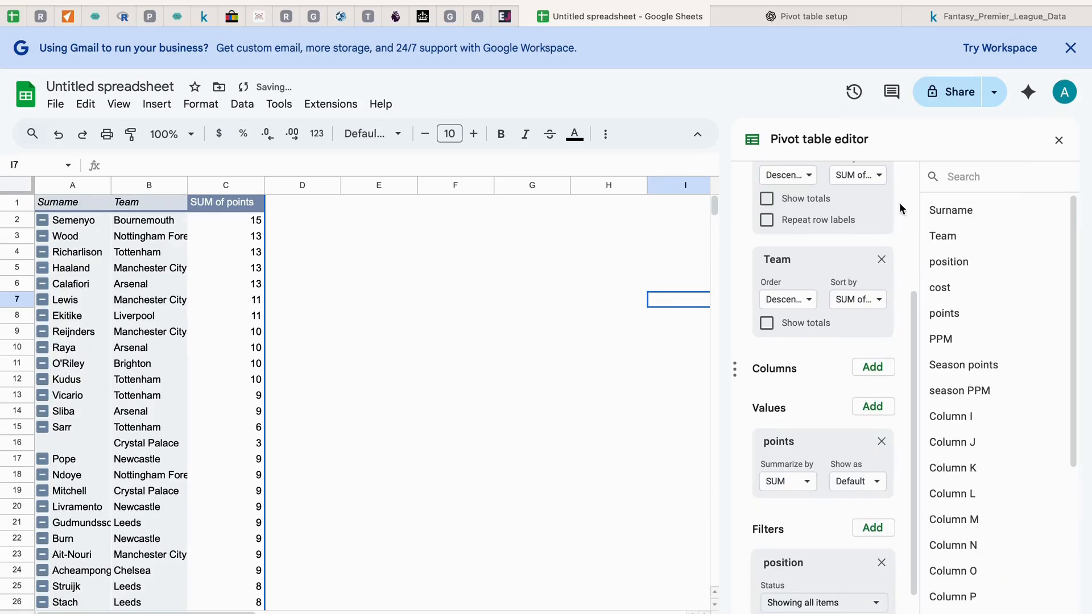
scroll(870, 580, down, 2)
click(851, 576)
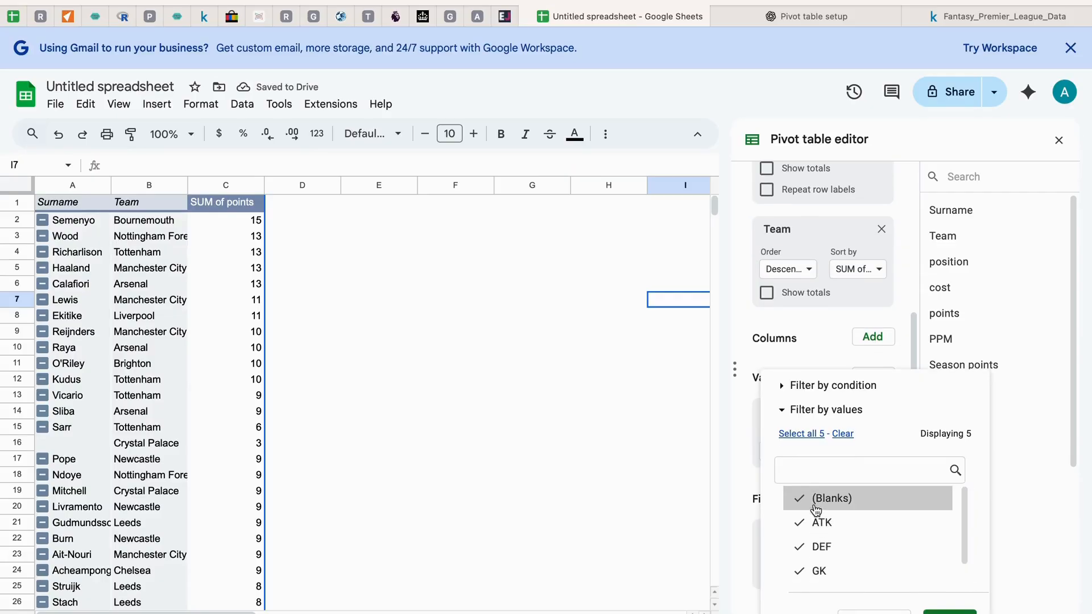
click(839, 435)
click(822, 522)
click(949, 613)
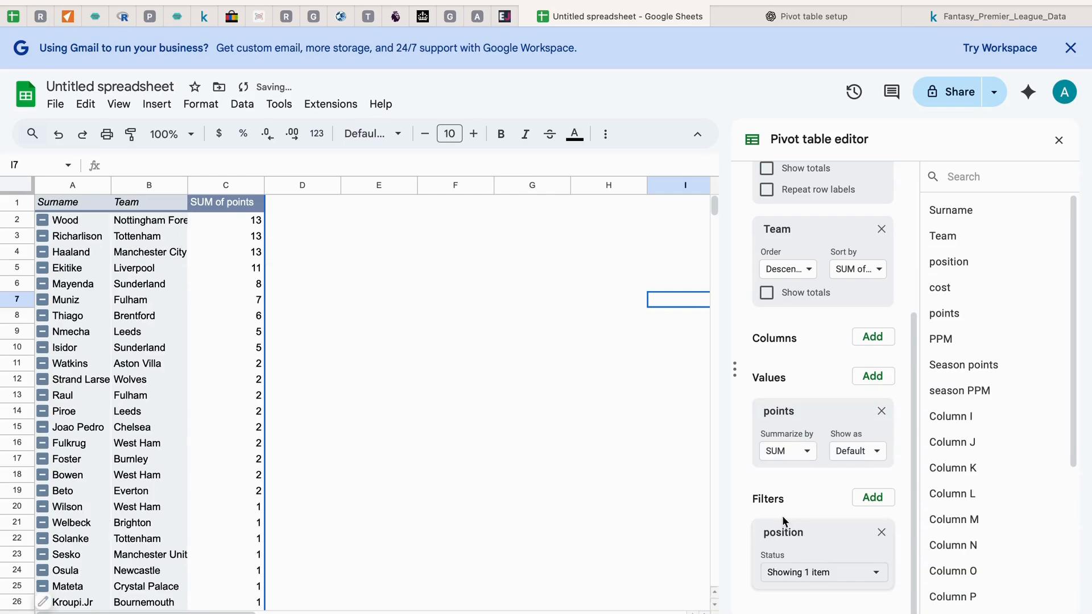
Step: Change the position filter so that only DEF is included
click(841, 573)
click(868, 547)
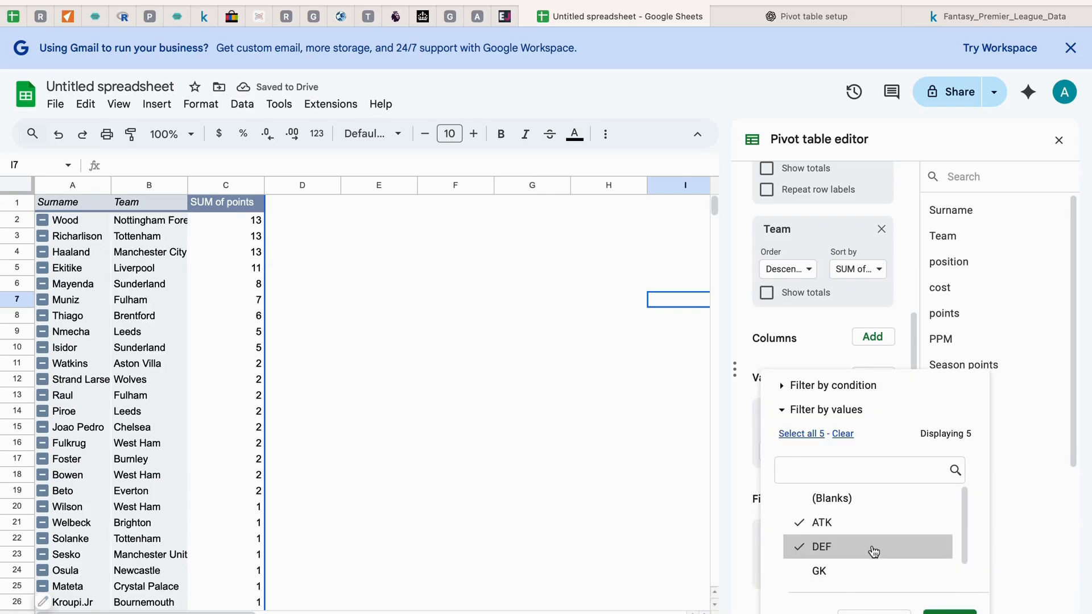
click(867, 522)
click(950, 612)
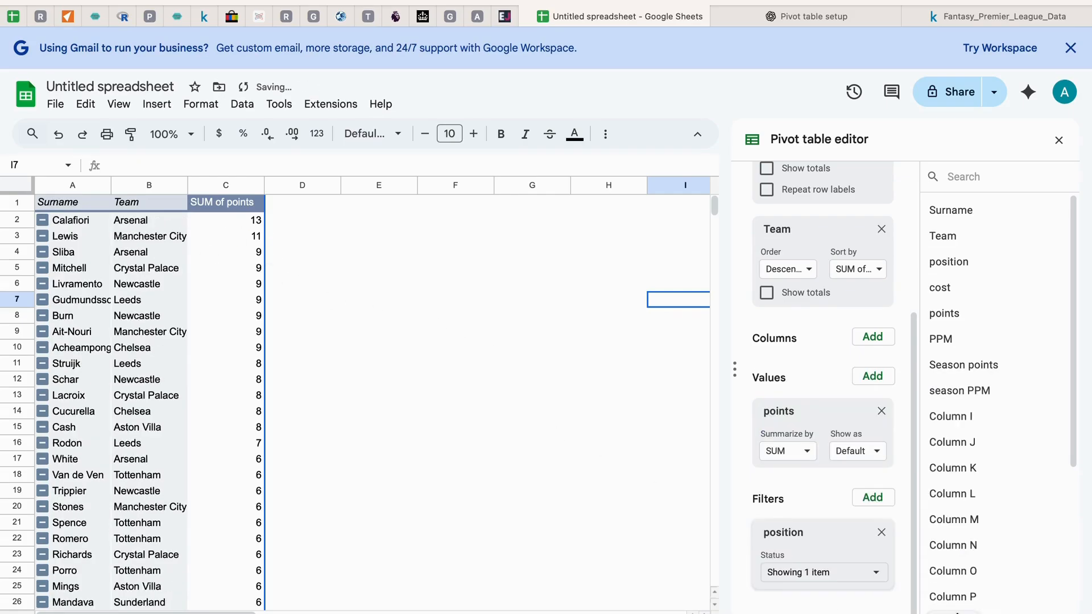
Step: Change the position filter so that only GK is included
click(870, 574)
click(867, 548)
click(868, 571)
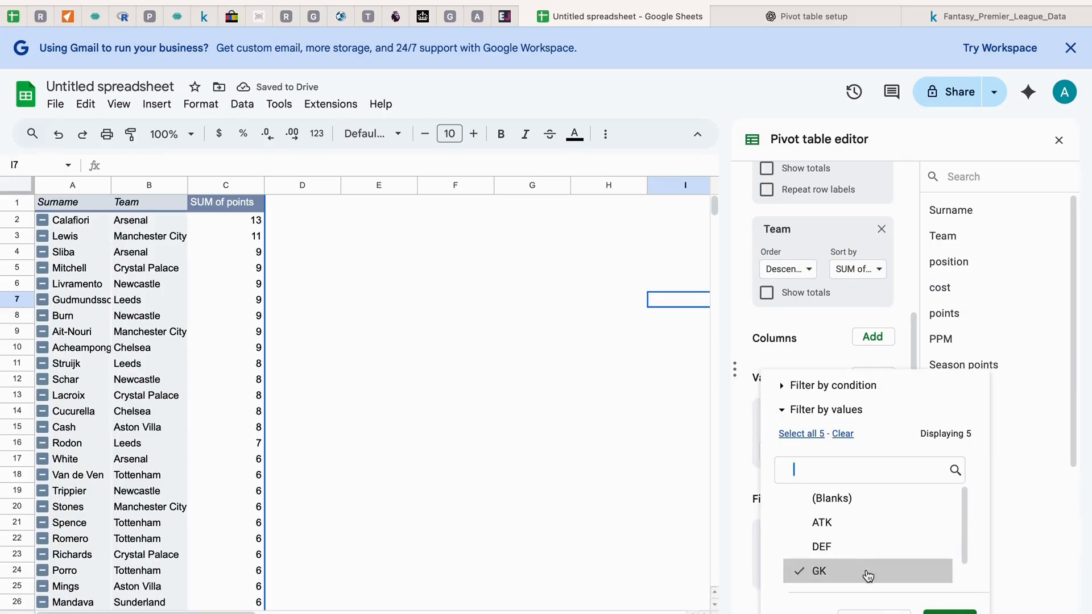
click(949, 613)
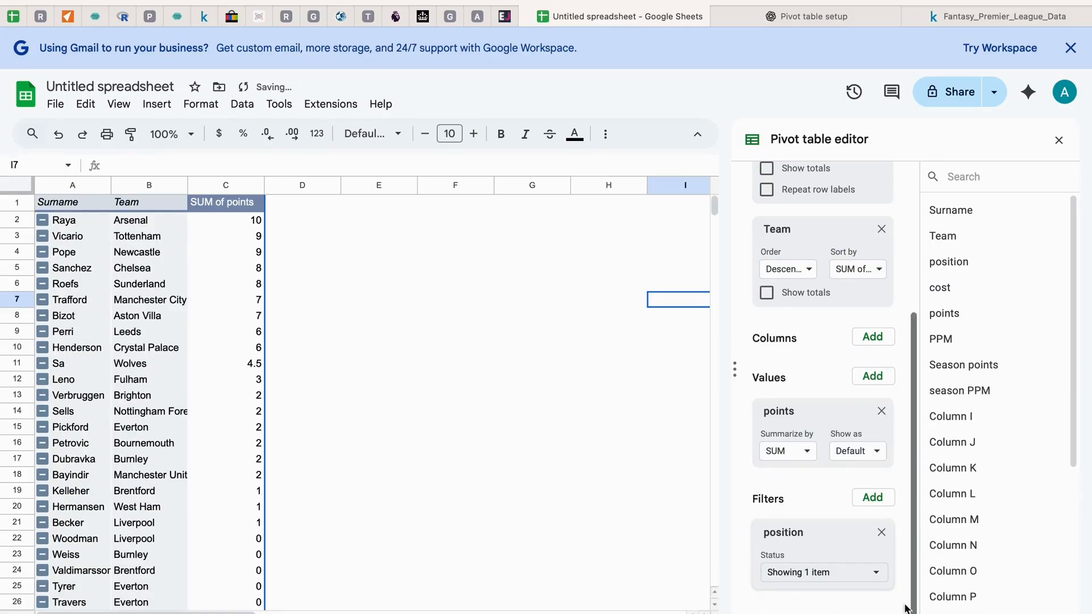
Step: Change the position filter so that only MID is included
click(879, 574)
click(819, 548)
click(868, 571)
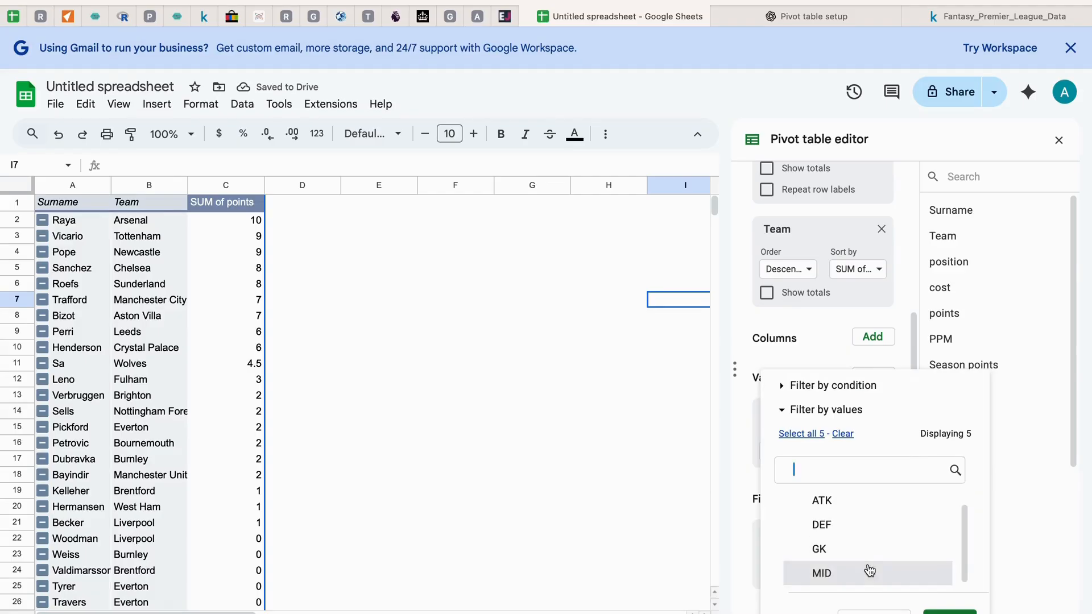
click(949, 612)
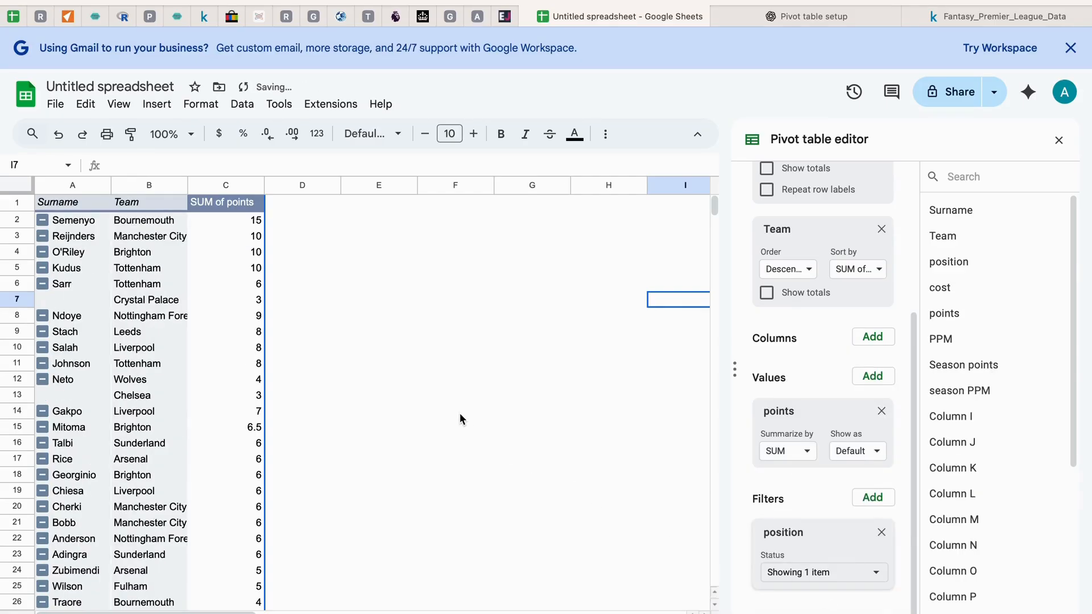
Step: Reset the position filter to include all items
click(849, 573)
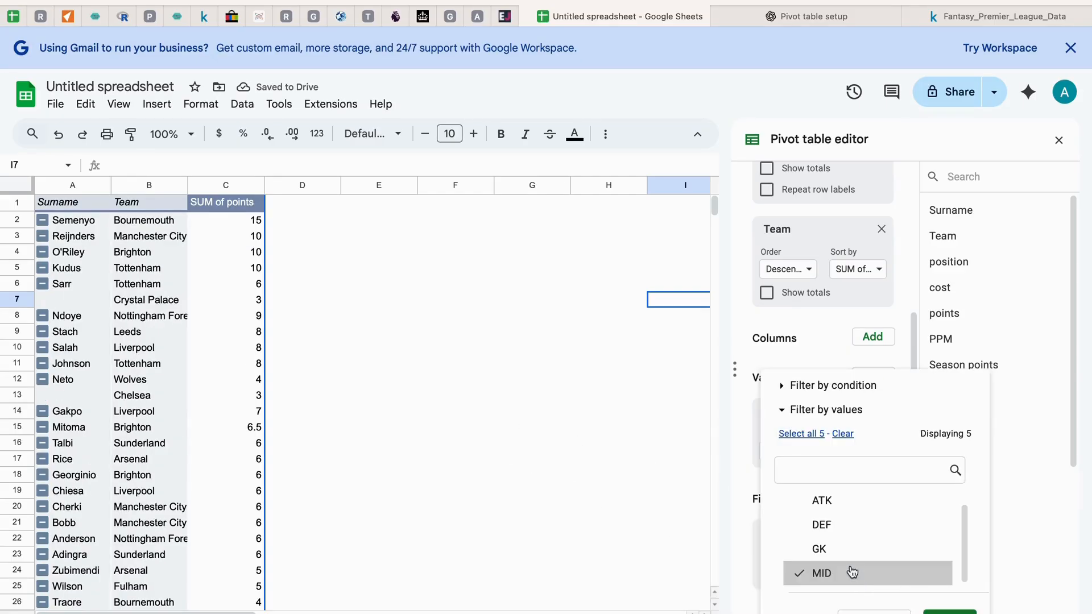
scroll(838, 527, up, 1)
click(831, 522)
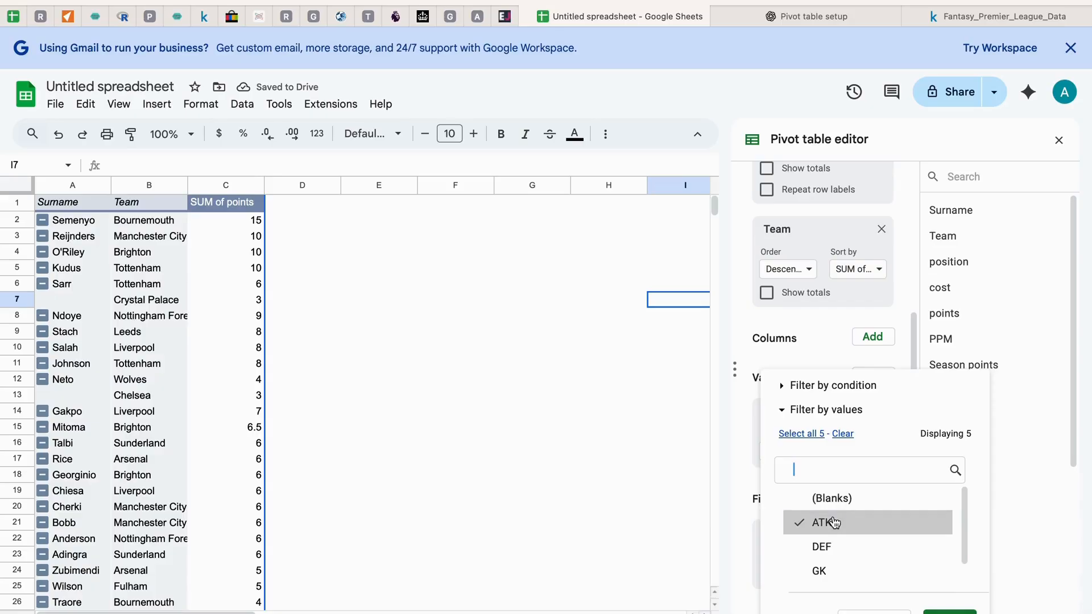
click(818, 434)
click(949, 612)
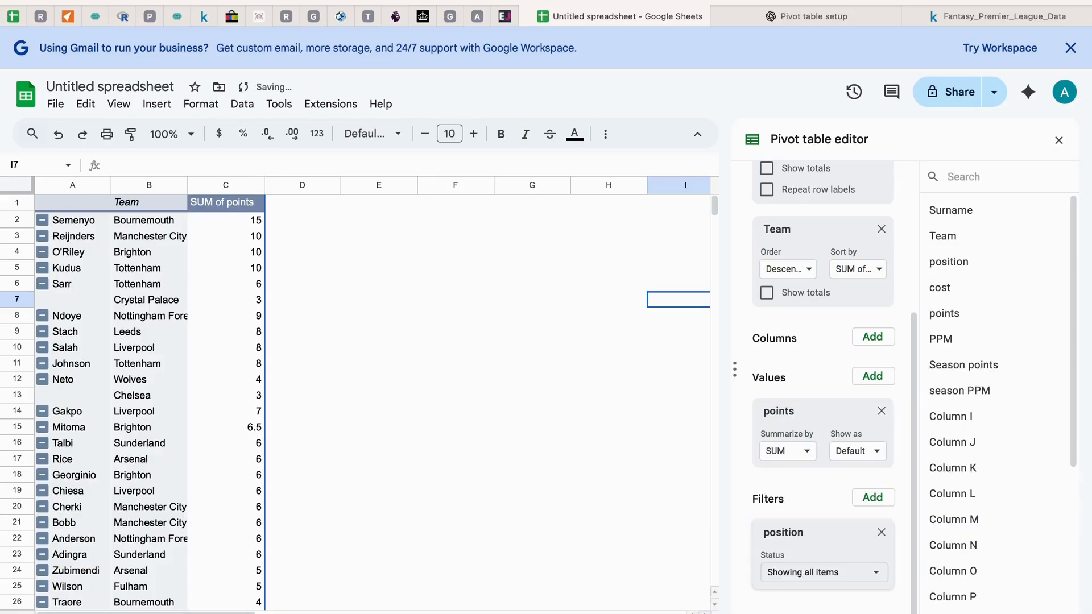
Step: Insert a column chart from pivot table range A1:C12 and move it into the empty cells beside the pivot table
click(399, 351)
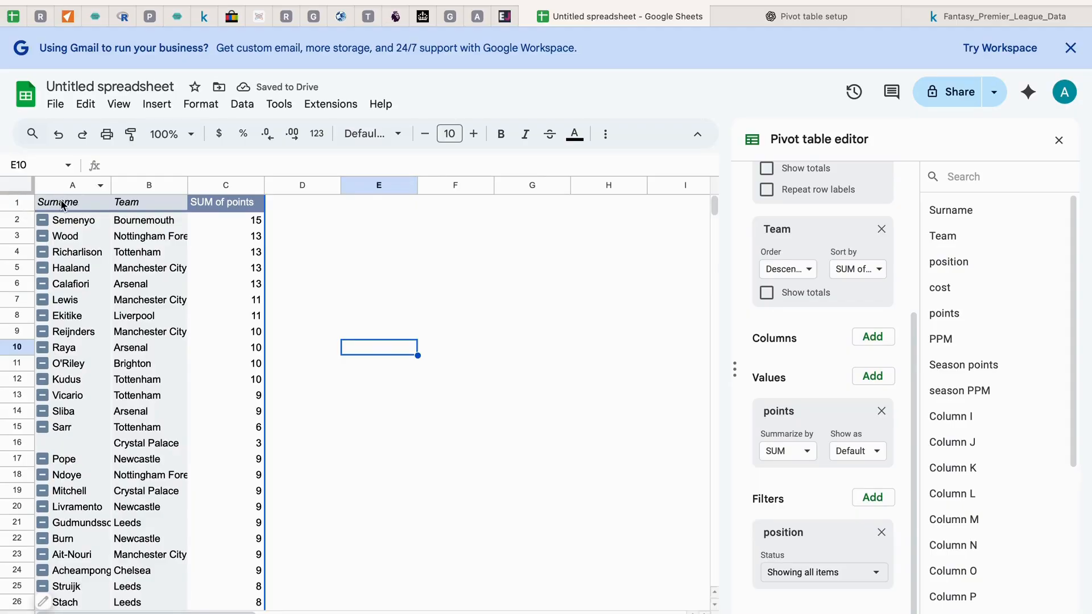
drag(33, 202, 240, 366)
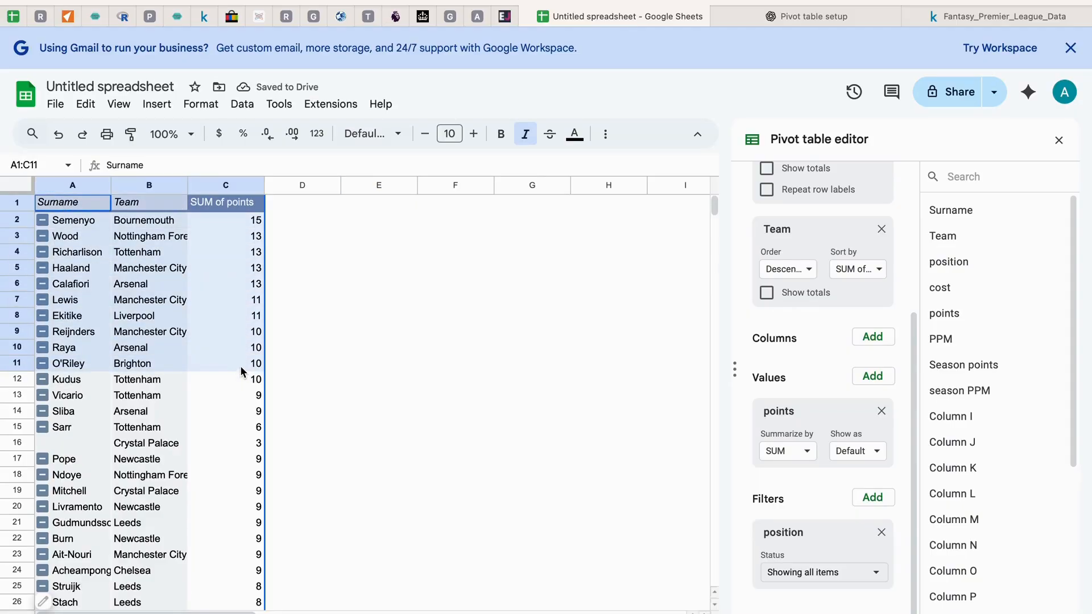
click(359, 347)
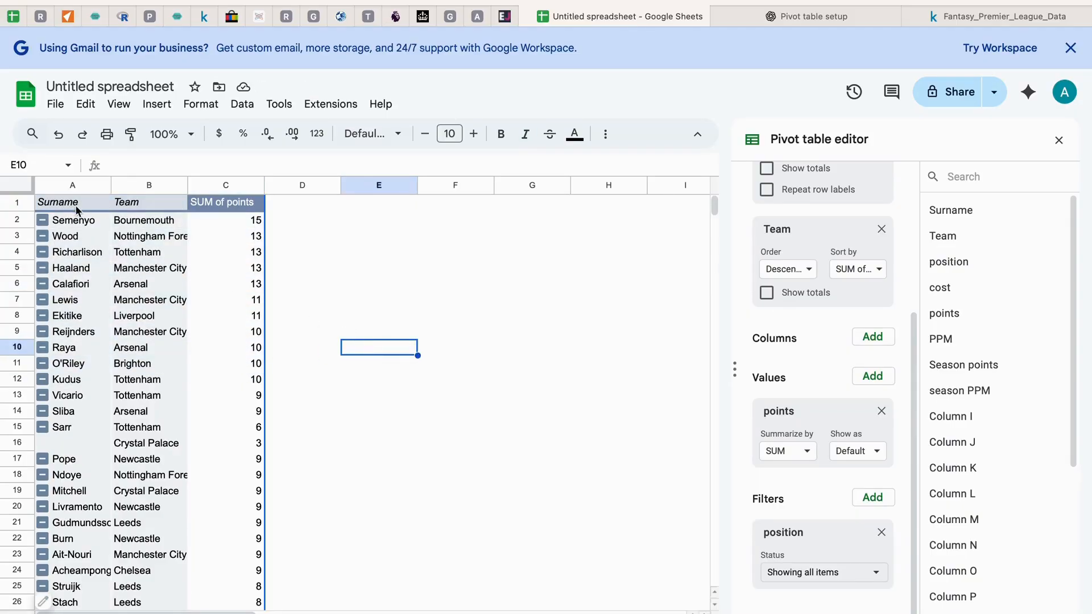
drag(62, 202, 242, 379)
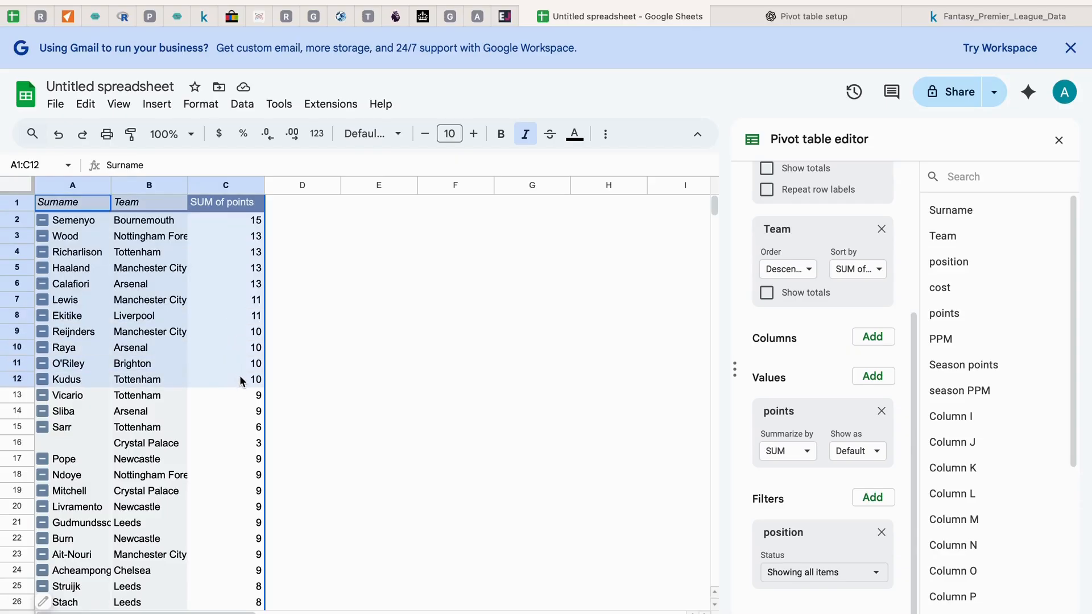
click(157, 104)
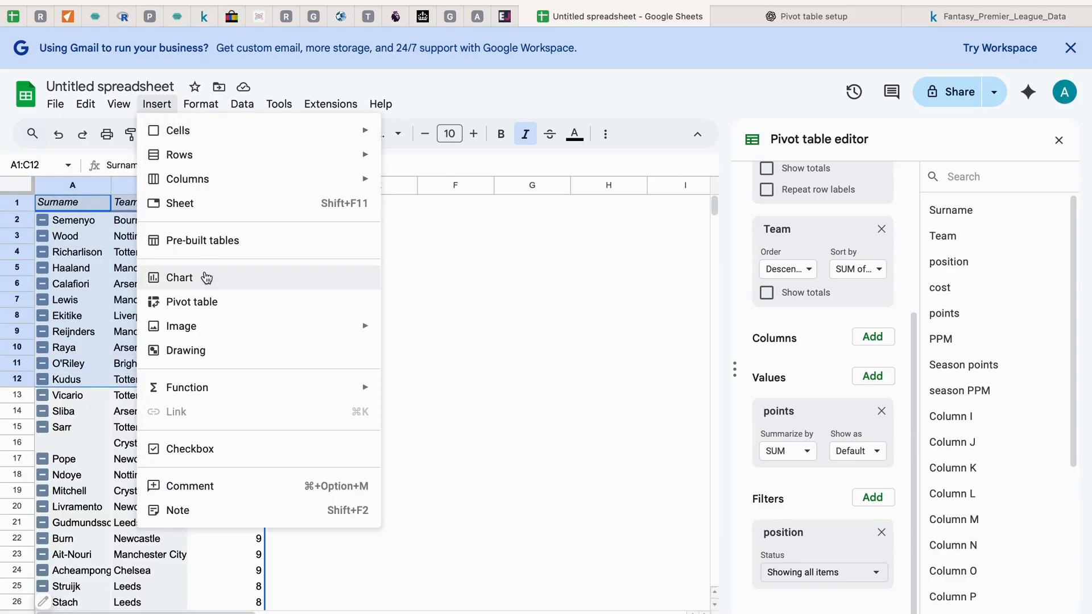
click(358, 294)
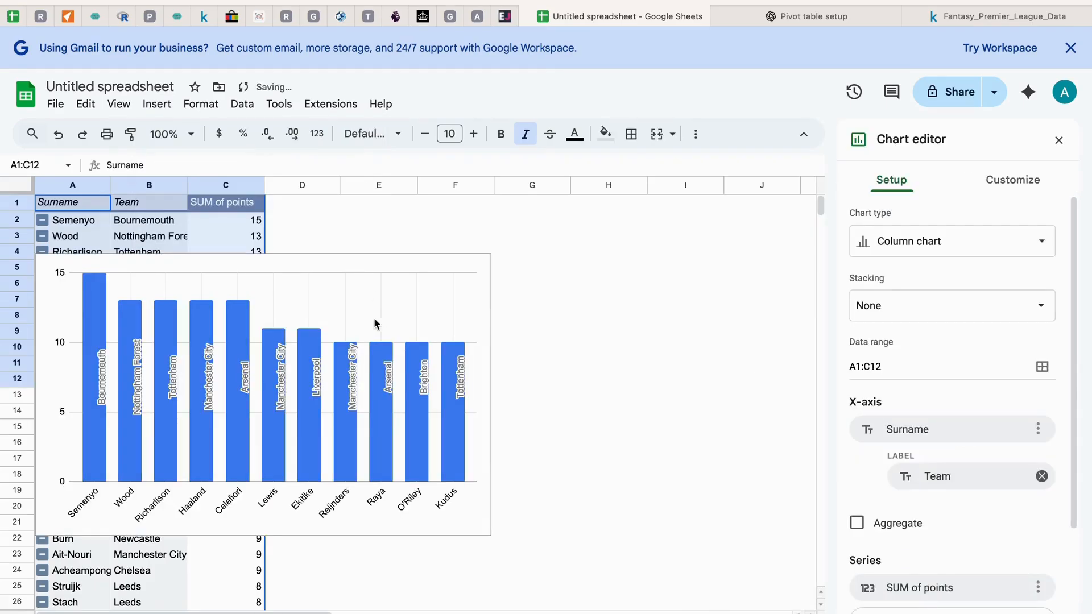
drag(373, 302, 650, 302)
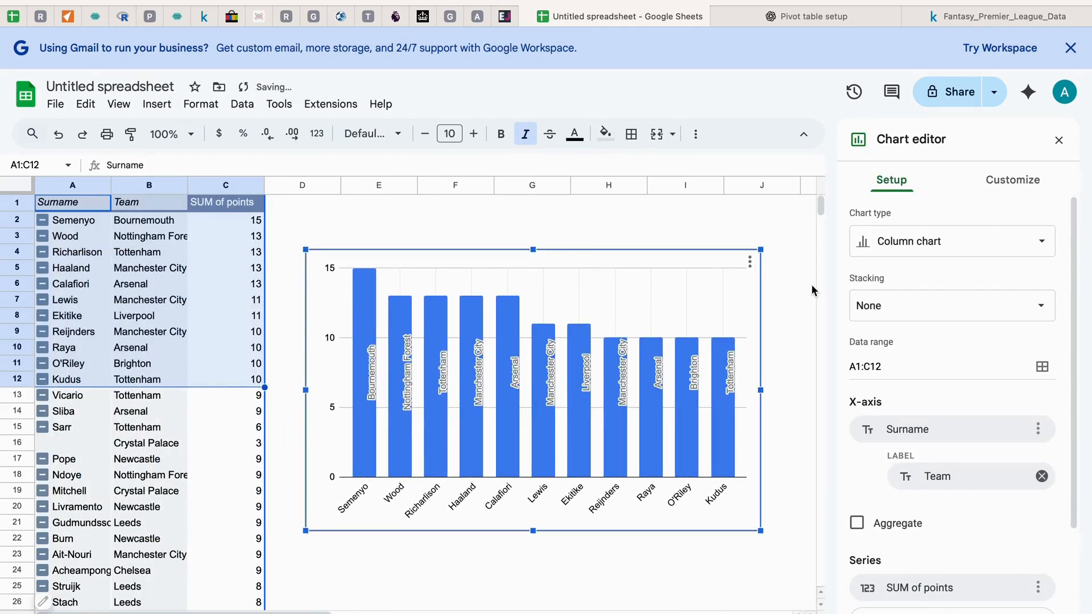
Step: Look through the column chart's setup options, including data range, x-axis and series, and open its customization options
scroll(944, 352, down, 1)
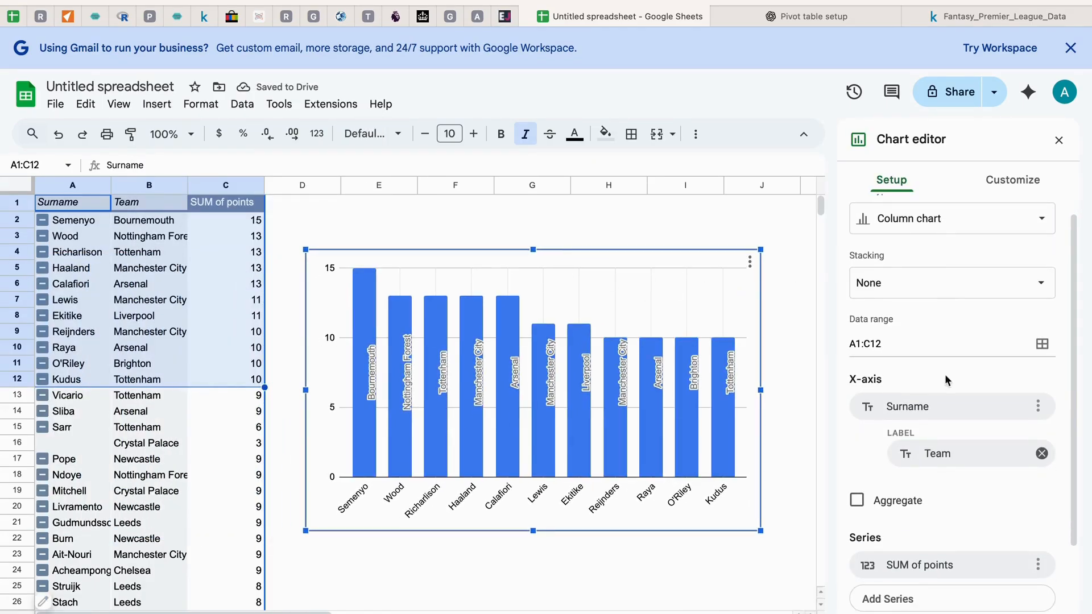
scroll(954, 396, down, 3)
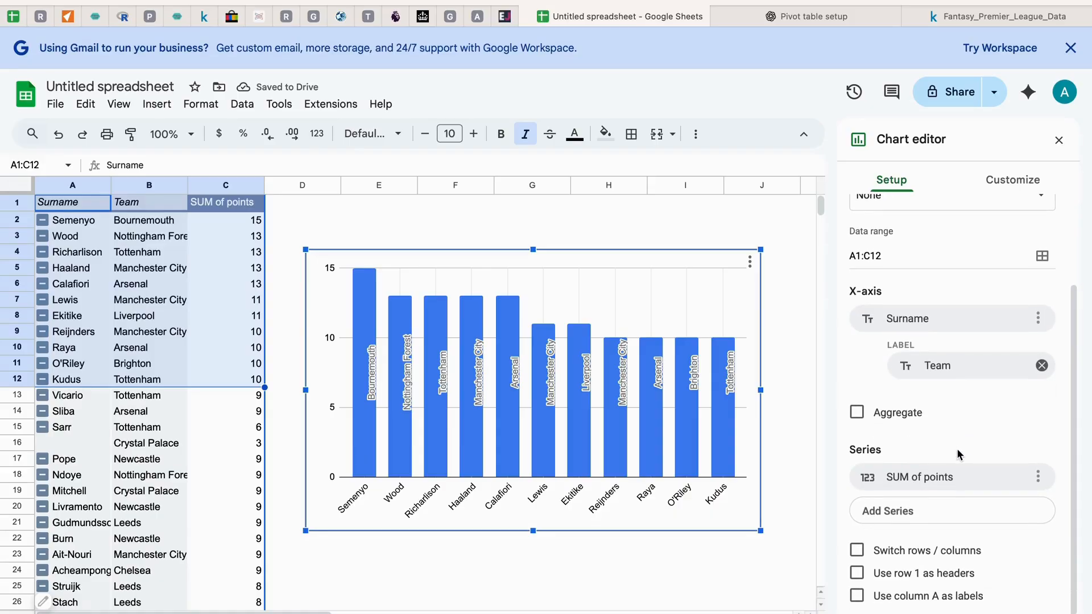
scroll(956, 446, up, 3)
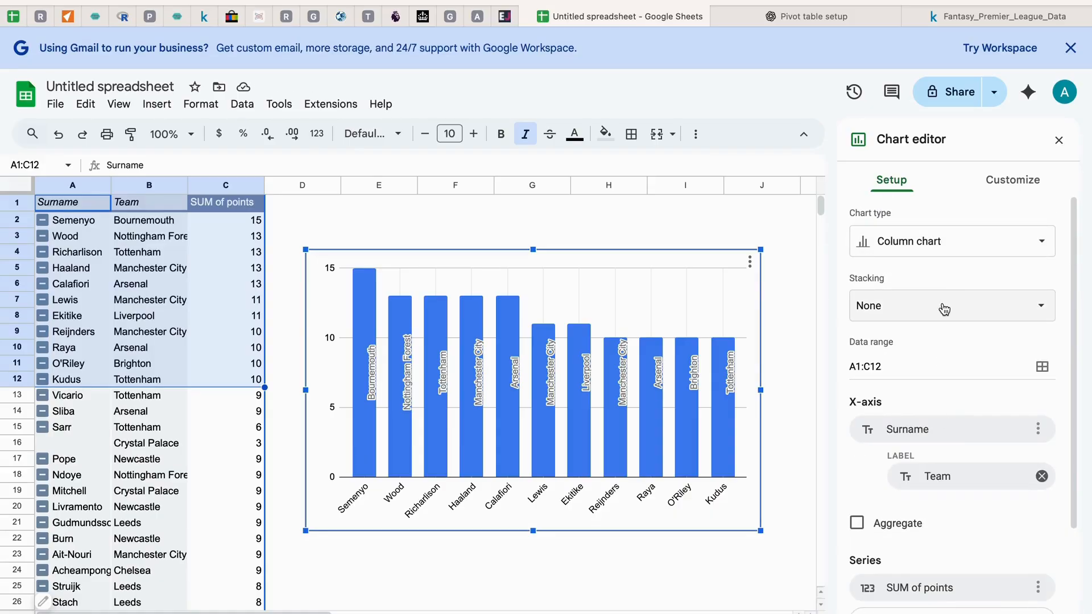
scroll(934, 367, down, 3)
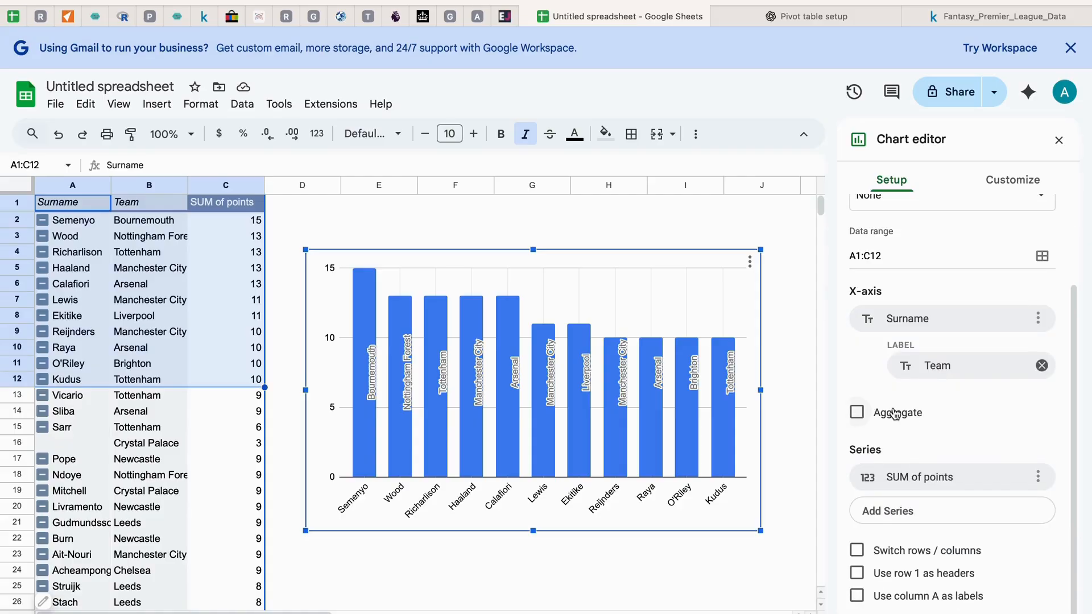
click(1004, 188)
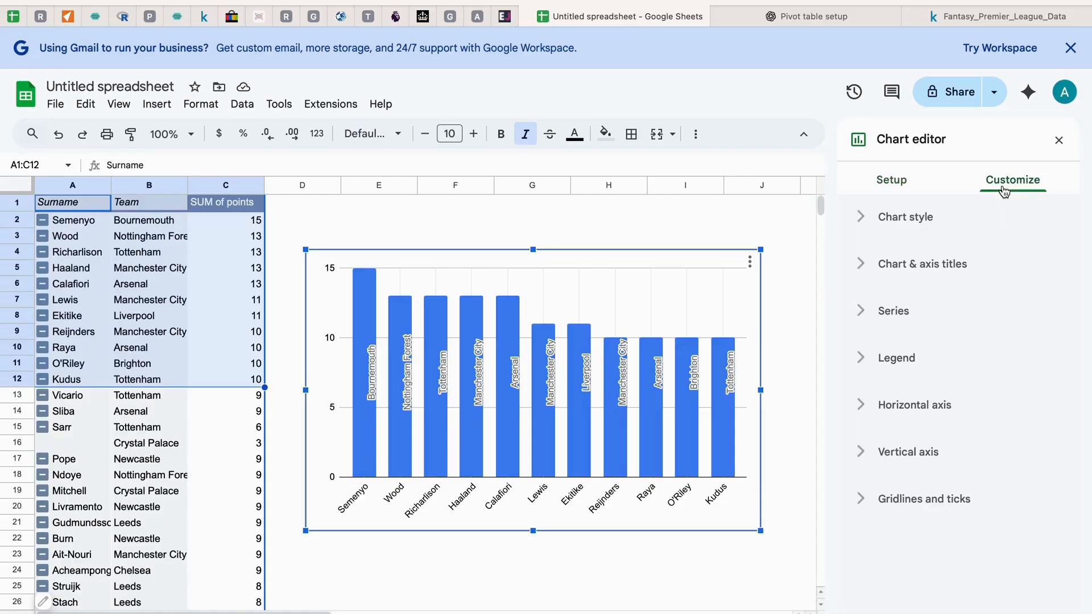
Step: Set the chart font to Wide and the chart border color to black, and try the Maximize option on and off
click(917, 226)
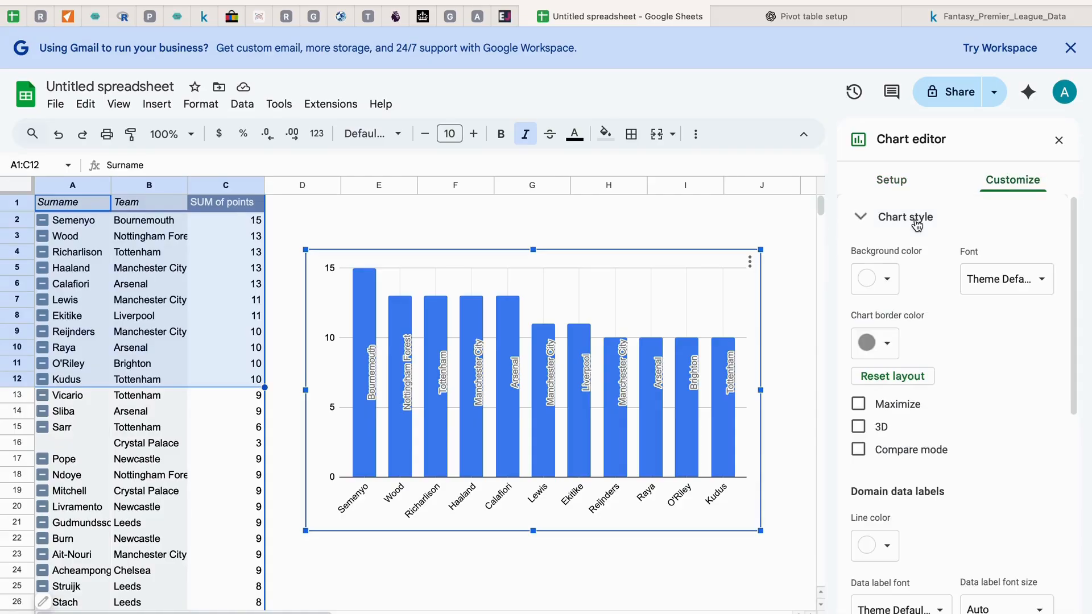
click(1007, 284)
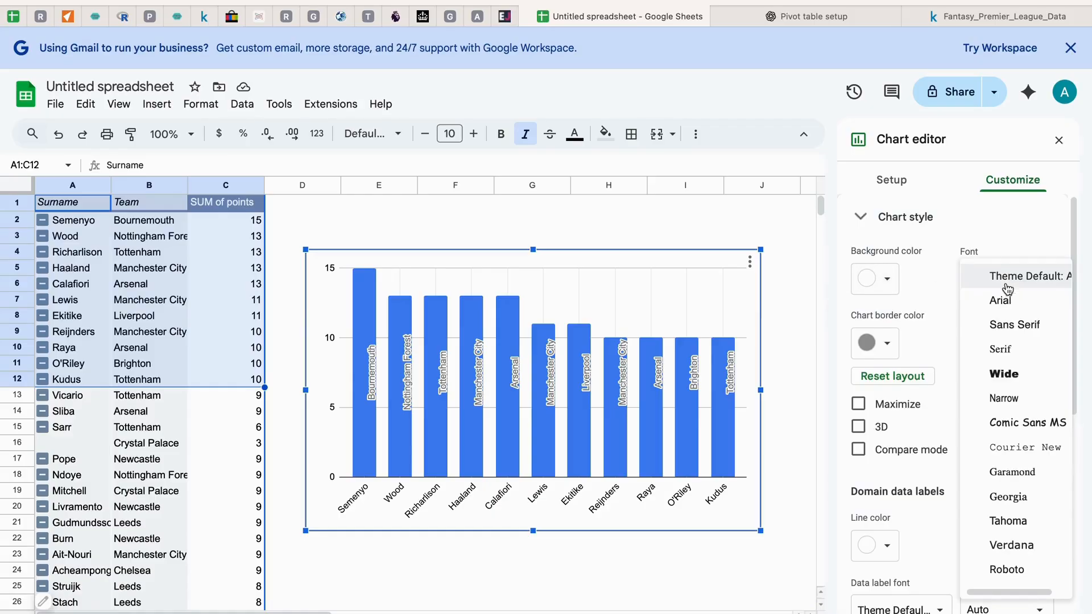
click(935, 373)
click(881, 345)
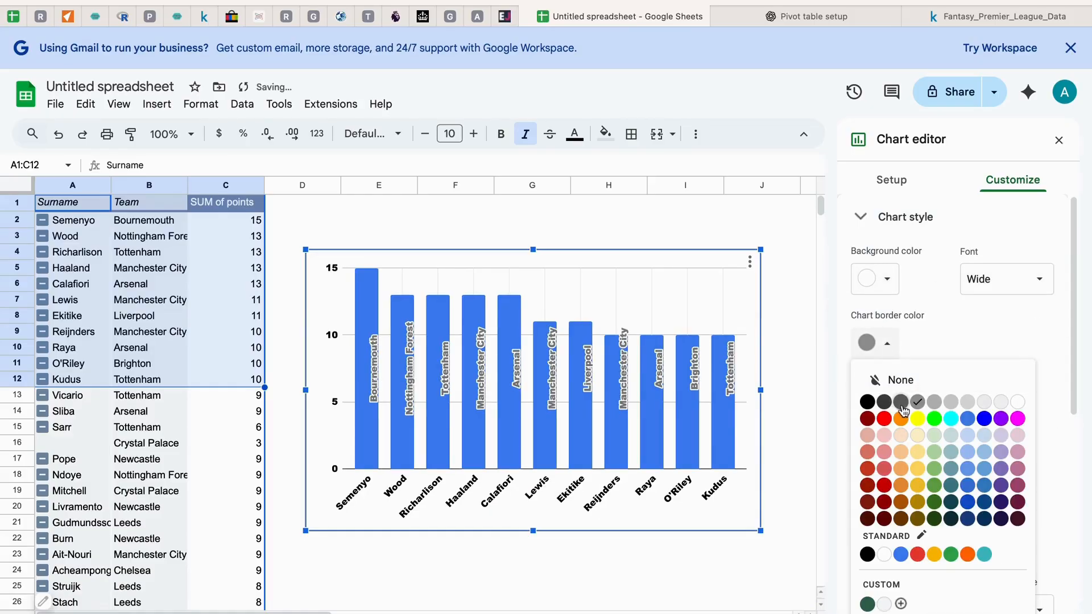
click(869, 406)
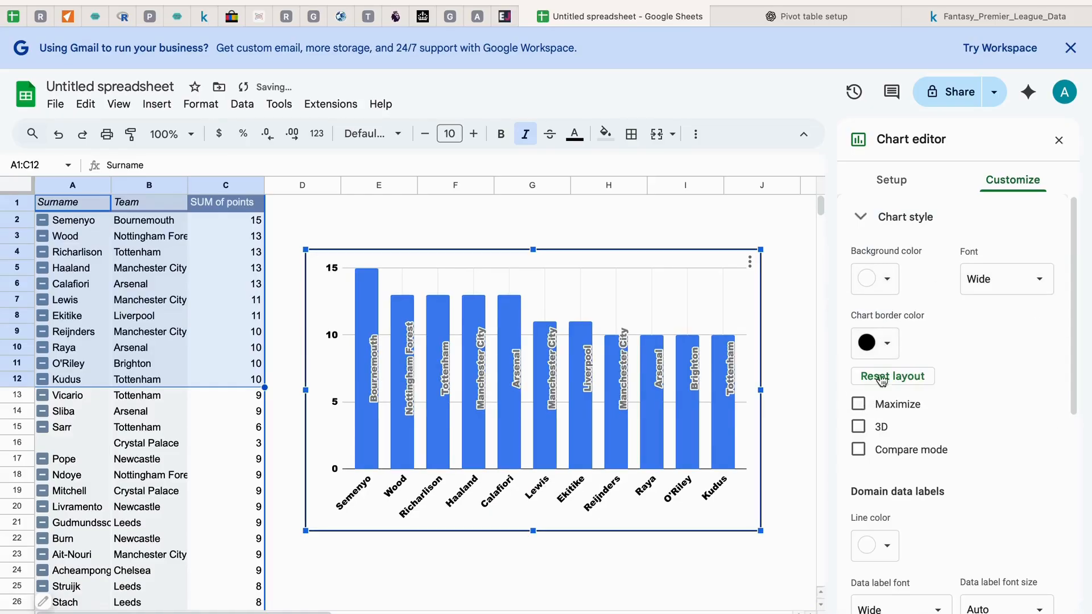
click(862, 407)
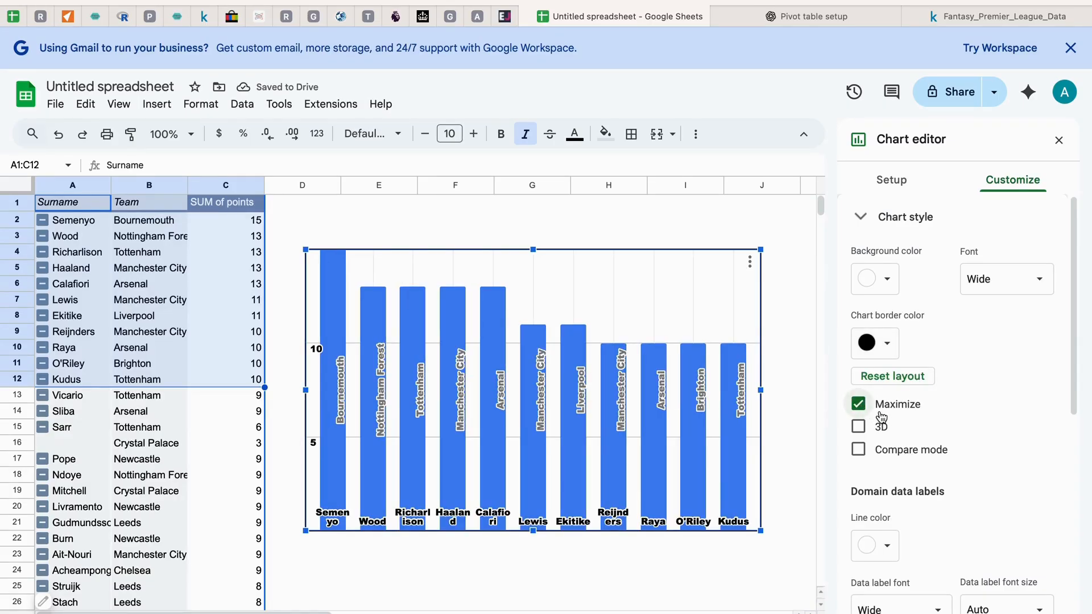
click(877, 411)
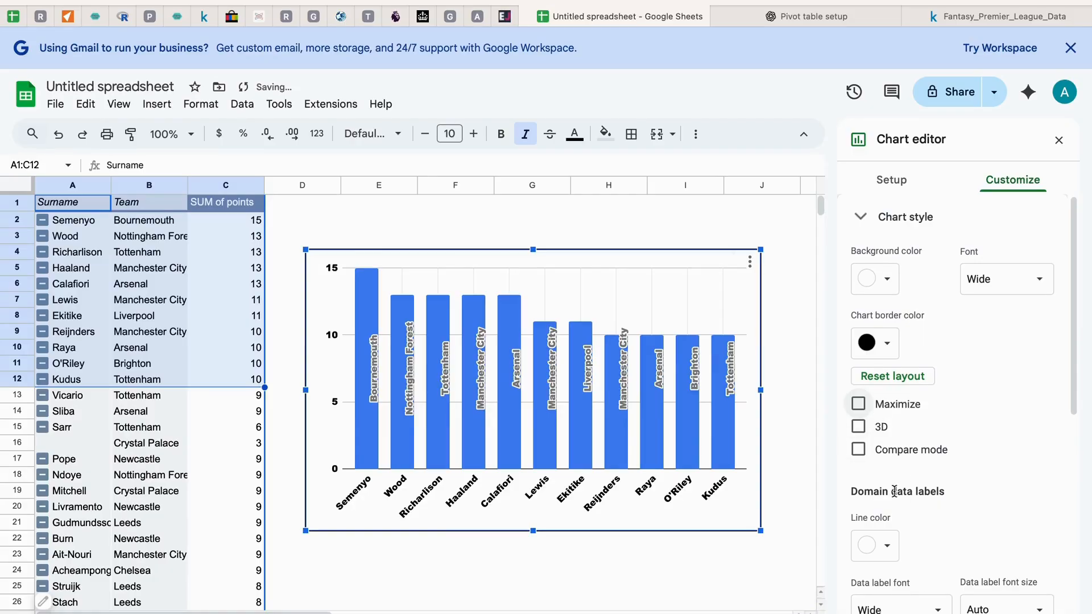
Step: Set the line color of the chart's domain data labels to red
scroll(867, 489, down, 1)
click(888, 521)
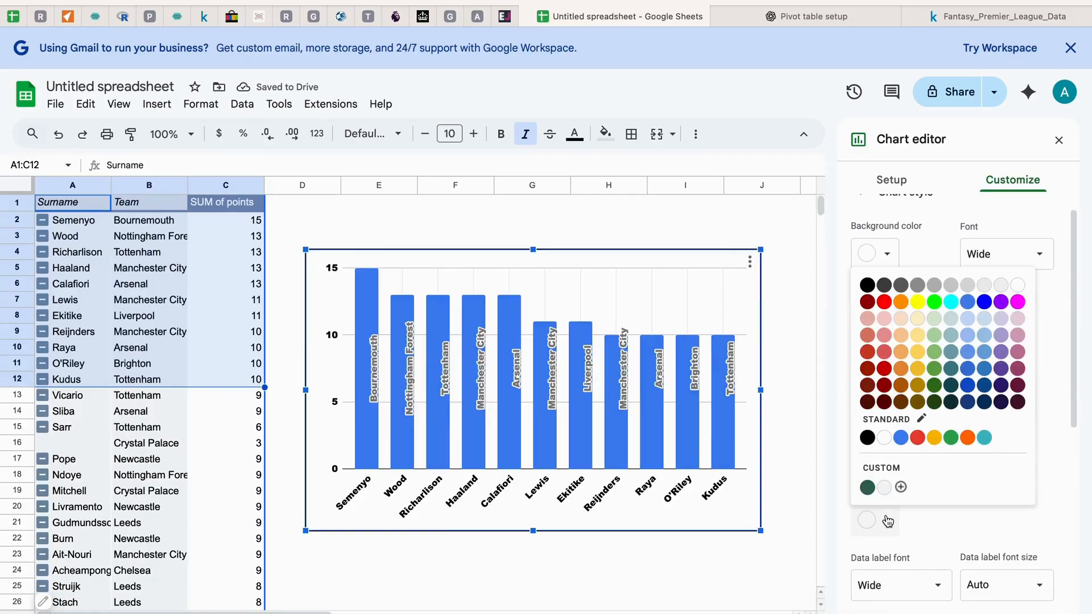
click(919, 438)
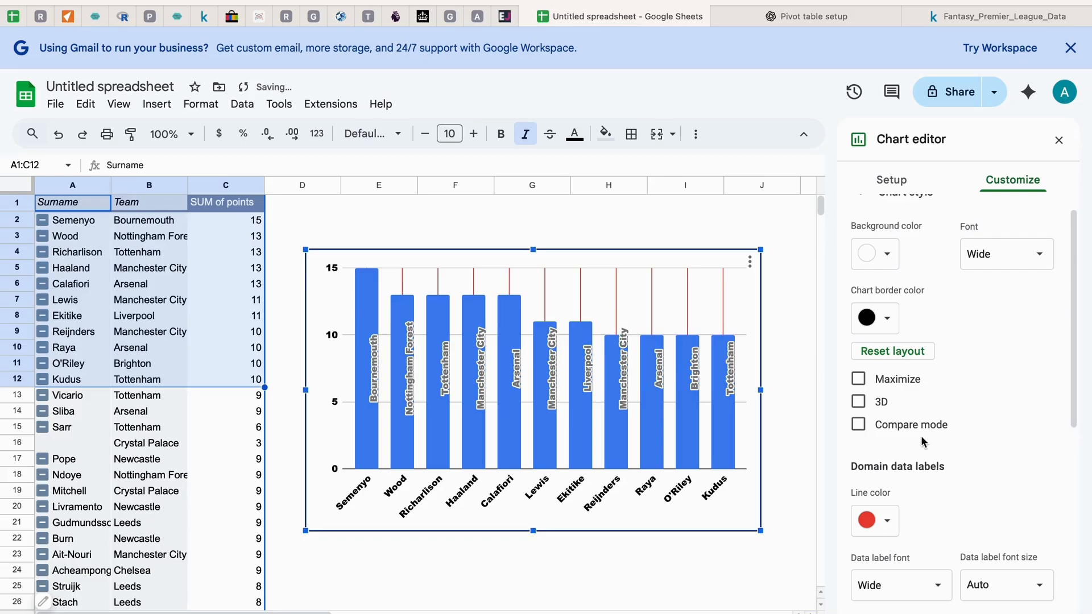
Step: Open the chart title text for editing
scroll(878, 463, down, 5)
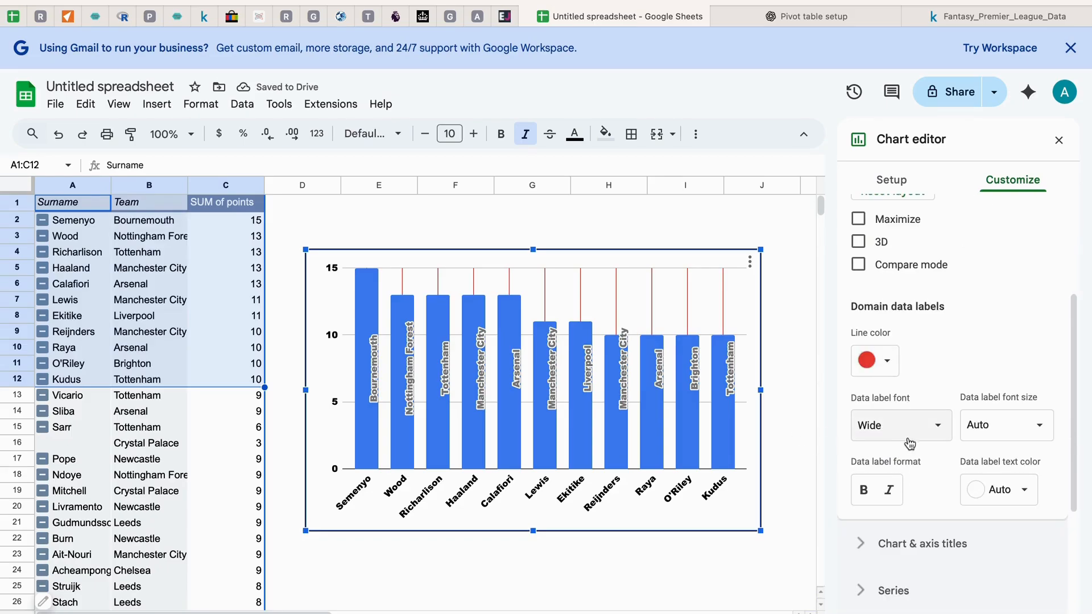
scroll(910, 441, down, 1)
click(918, 521)
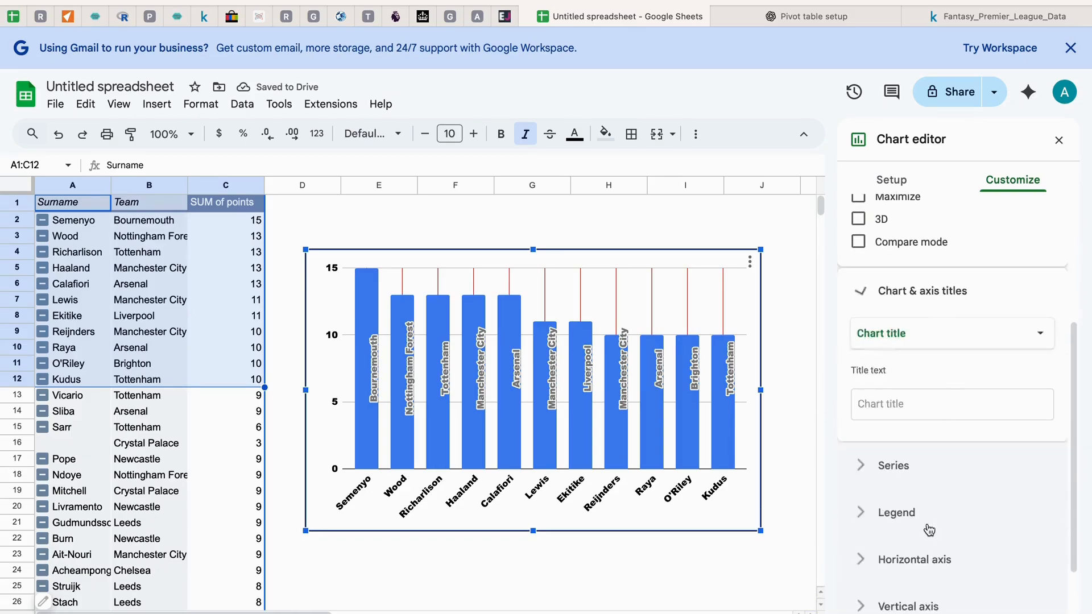
scroll(899, 273, up, 1)
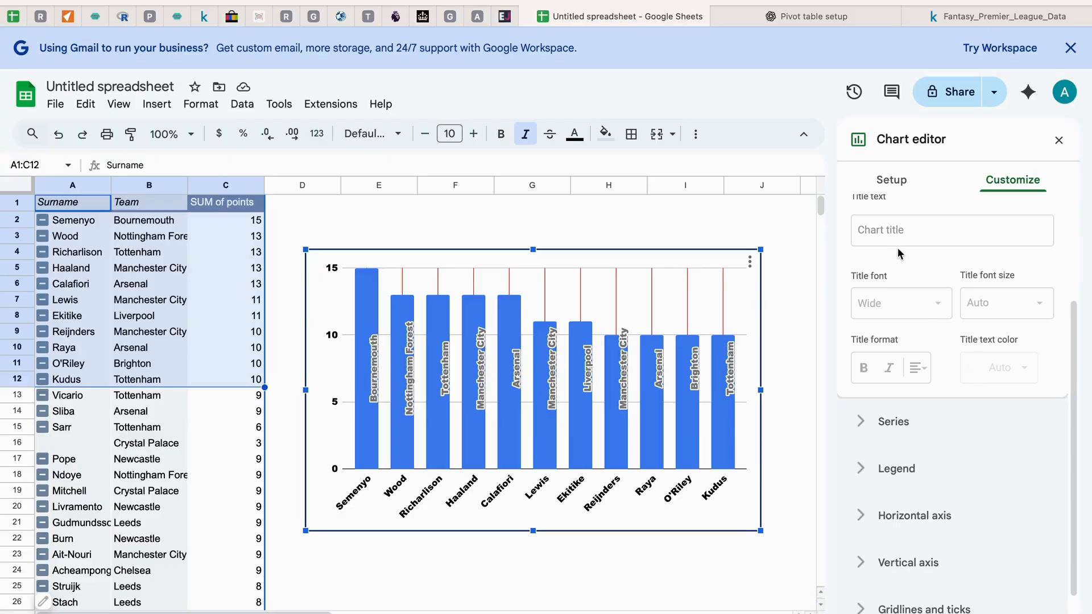
click(895, 235)
text(Poi)
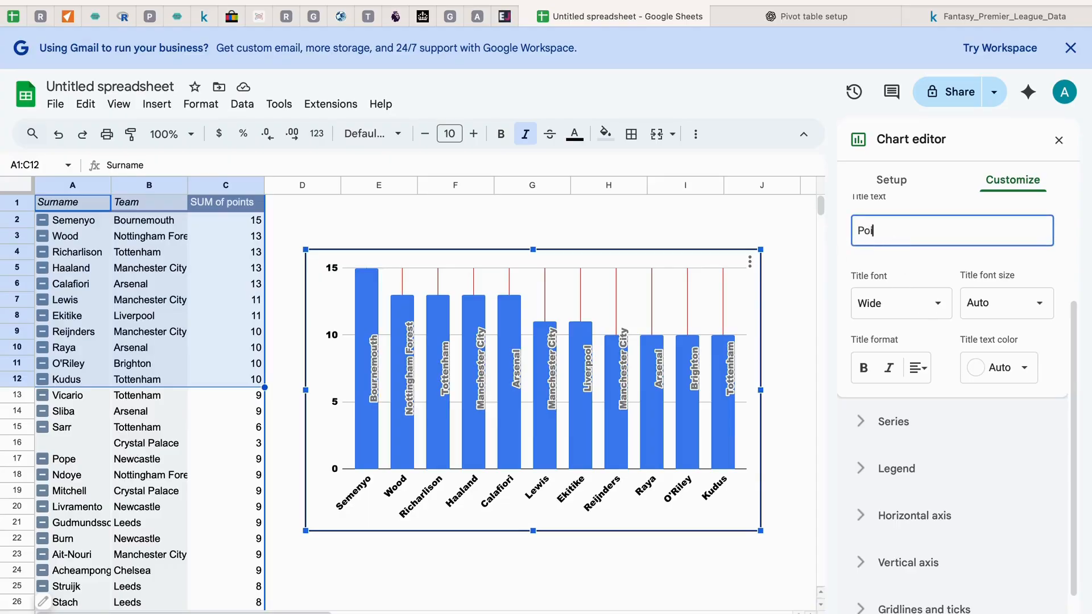
text(nts scored GW)
key(BackSpace)
key(BackSpace)
key(BackSpace)
key(BackSpace)
key(BackSpace)
key(BackSpace)
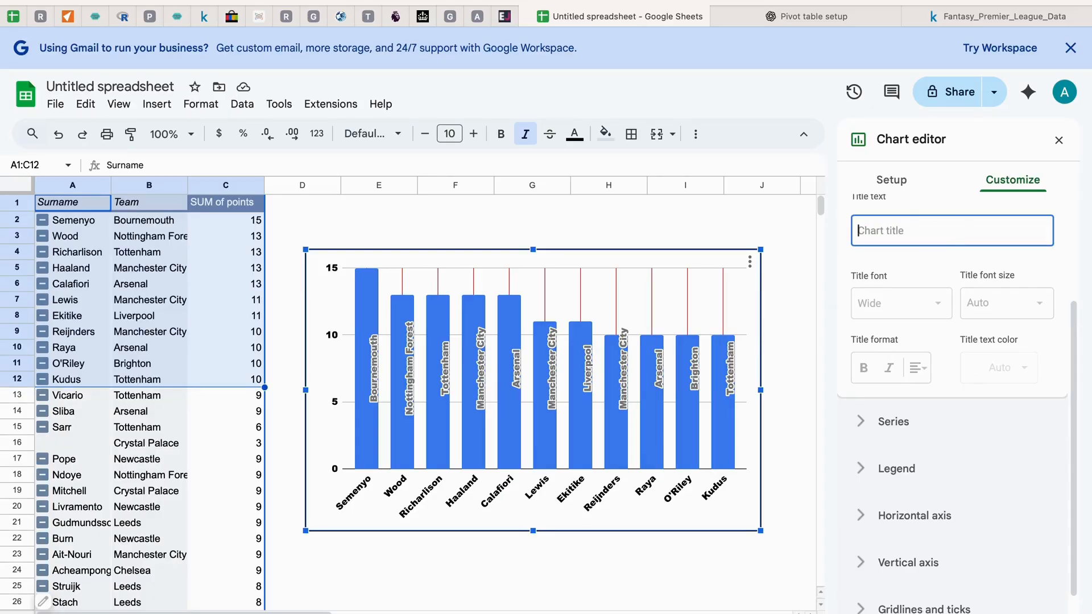
Step: Enter "Highest points GW1" as the chart title
text(Highest points)
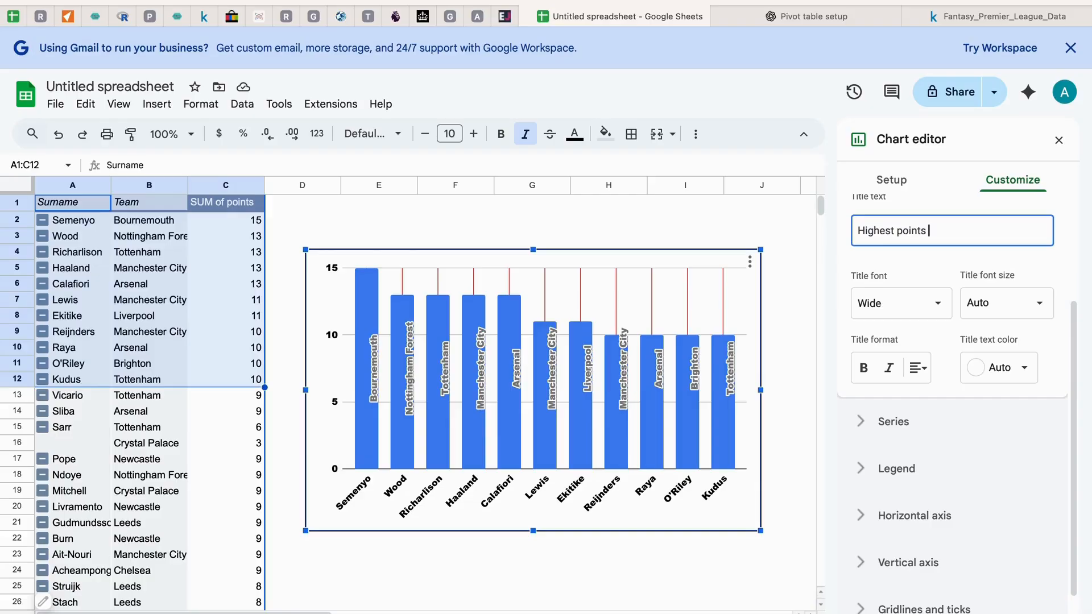
text( GW1)
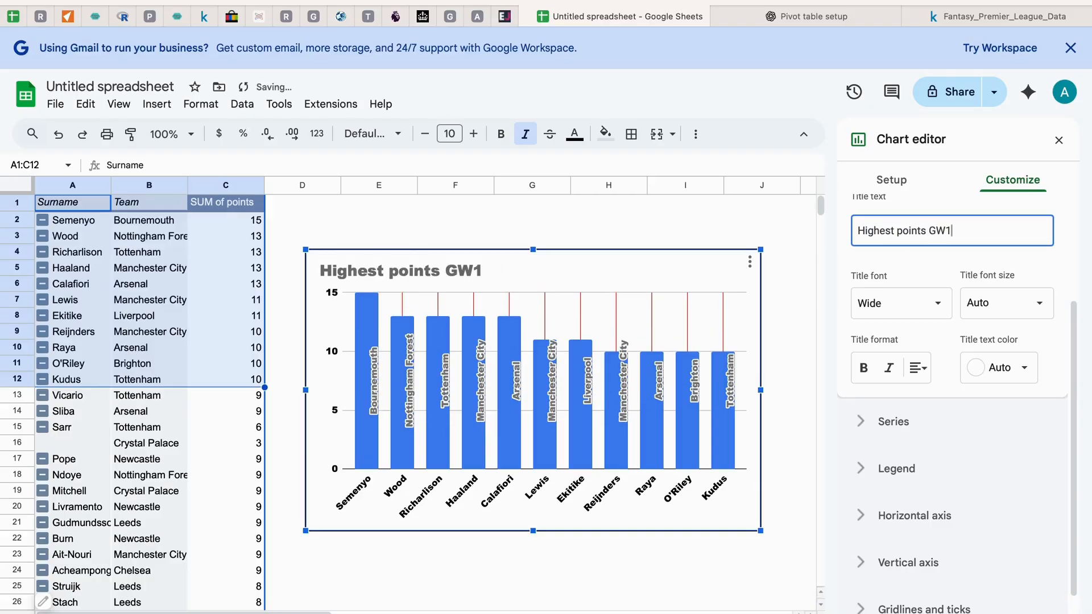
click(998, 313)
click(999, 344)
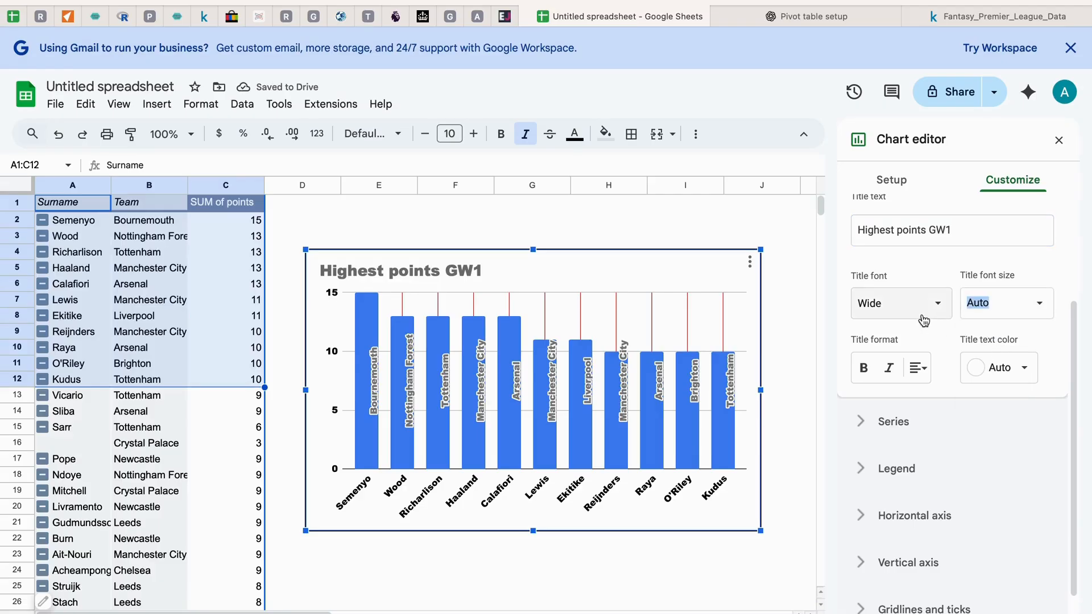
click(923, 316)
click(929, 369)
click(926, 308)
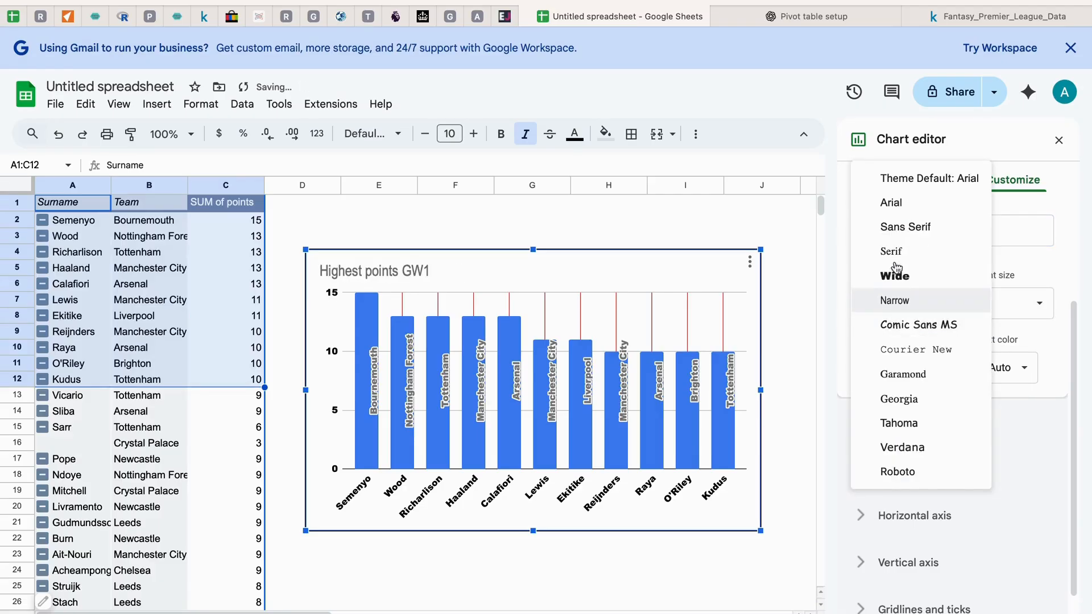
click(906, 277)
Step: Make the chart title bold and color its text purple
click(870, 368)
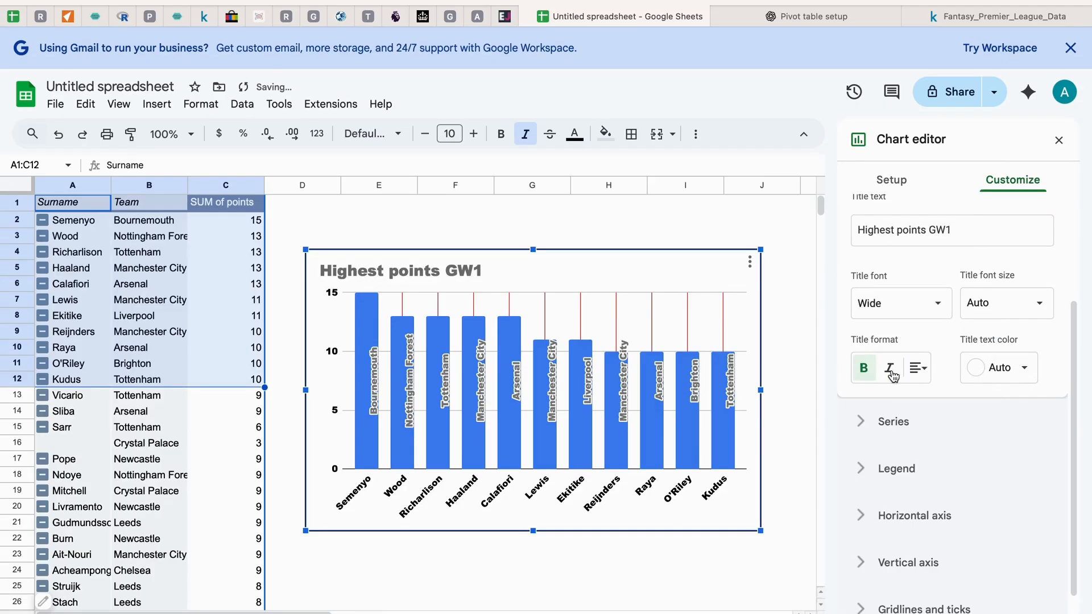
click(999, 367)
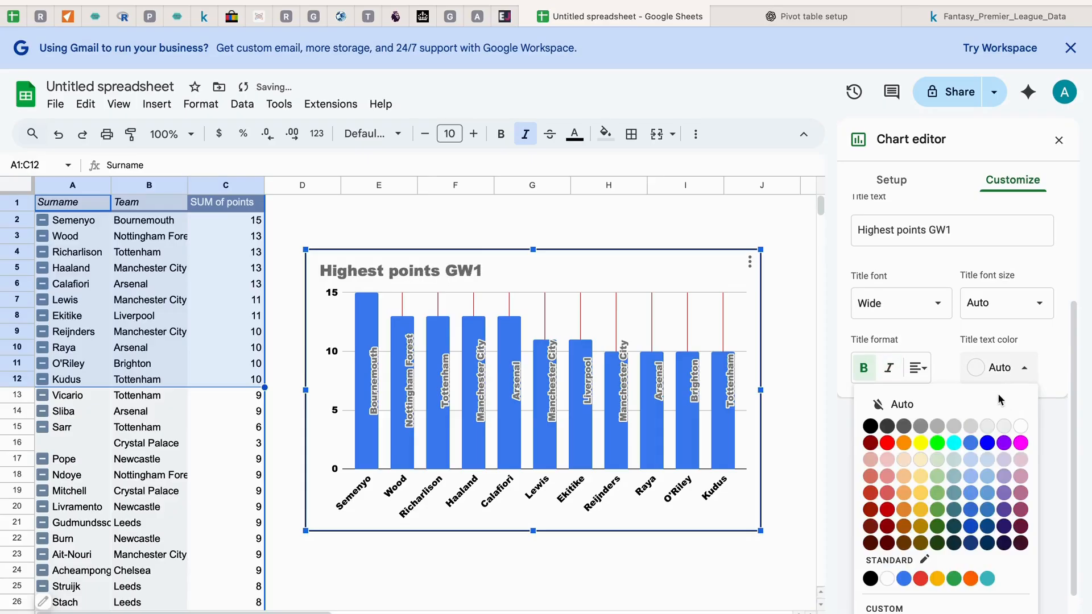
click(1005, 443)
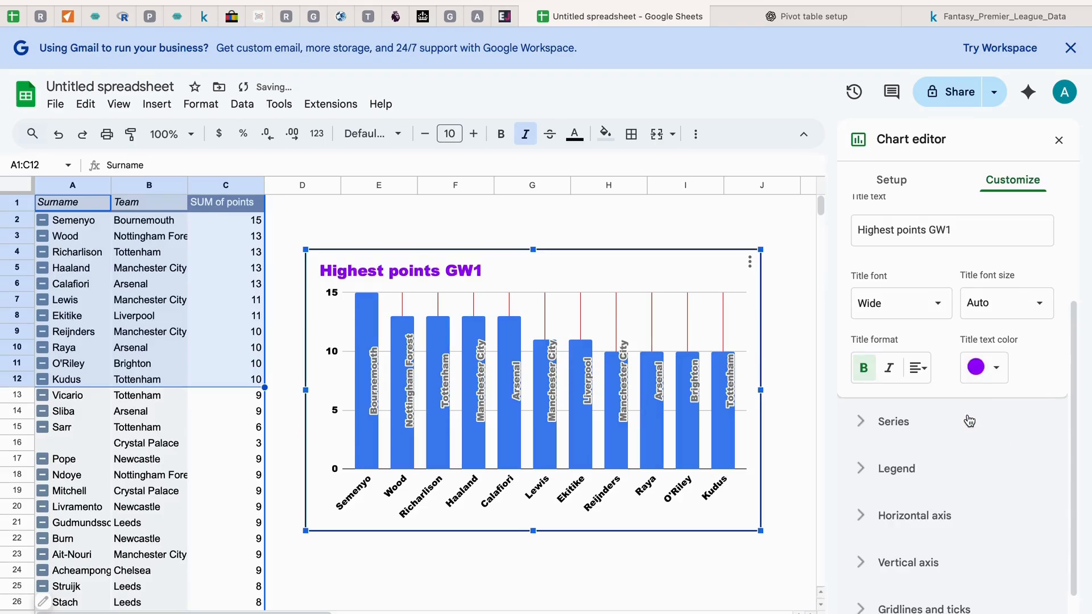
Step: Leave chart editing and close the pivot table editor to view the whole chart beside the pivot table
scroll(969, 421, down, 1)
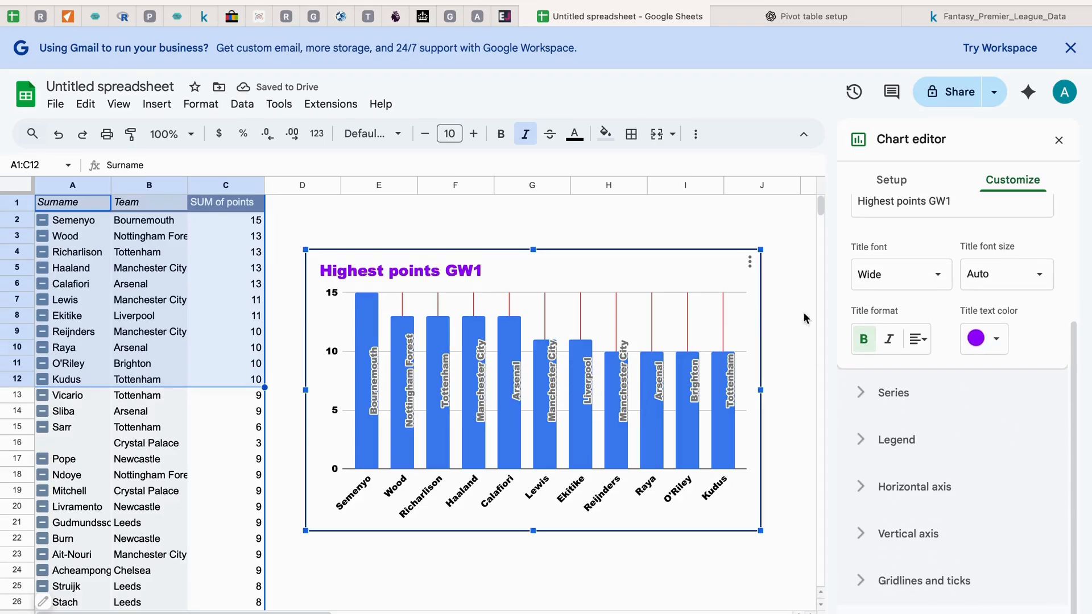
click(713, 223)
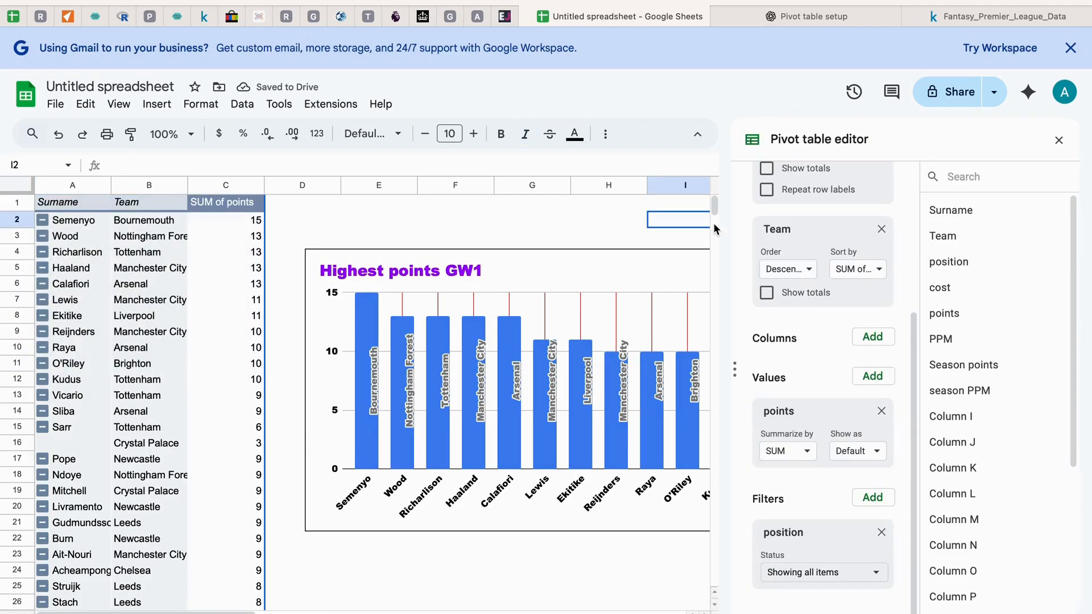
click(1058, 142)
click(656, 285)
right_click(658, 283)
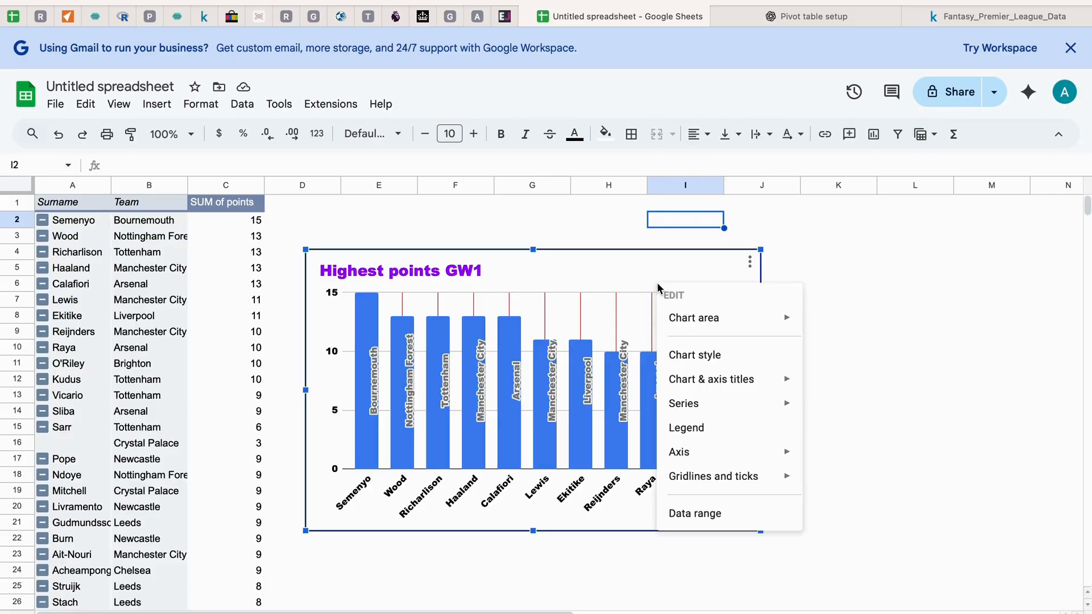
click(882, 283)
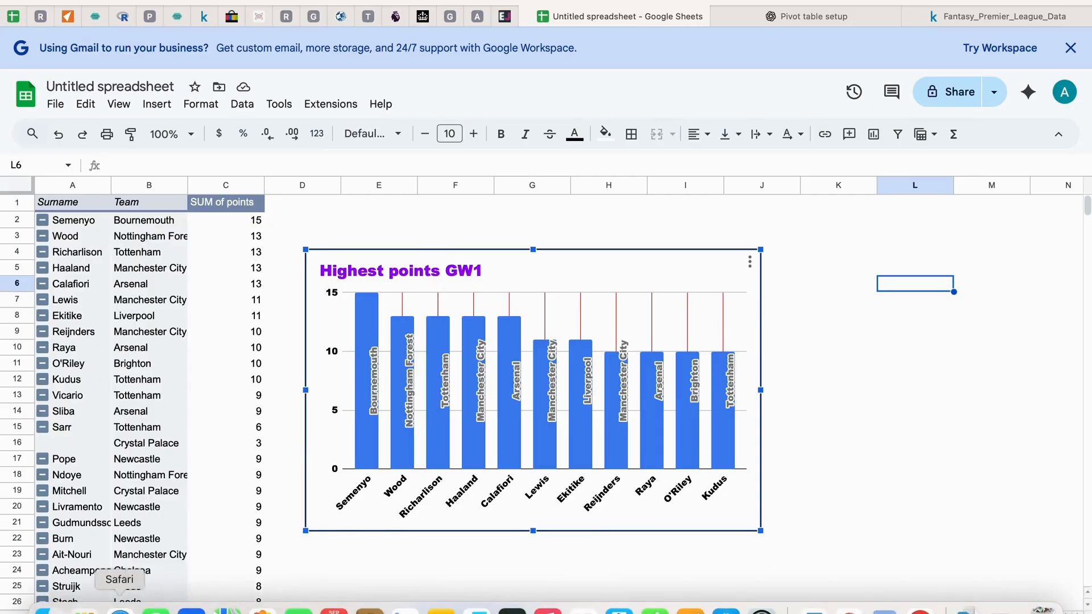
Step: Insert a second pivot table on a new sheet from the Fantasy Premier League source data
click(256, 613)
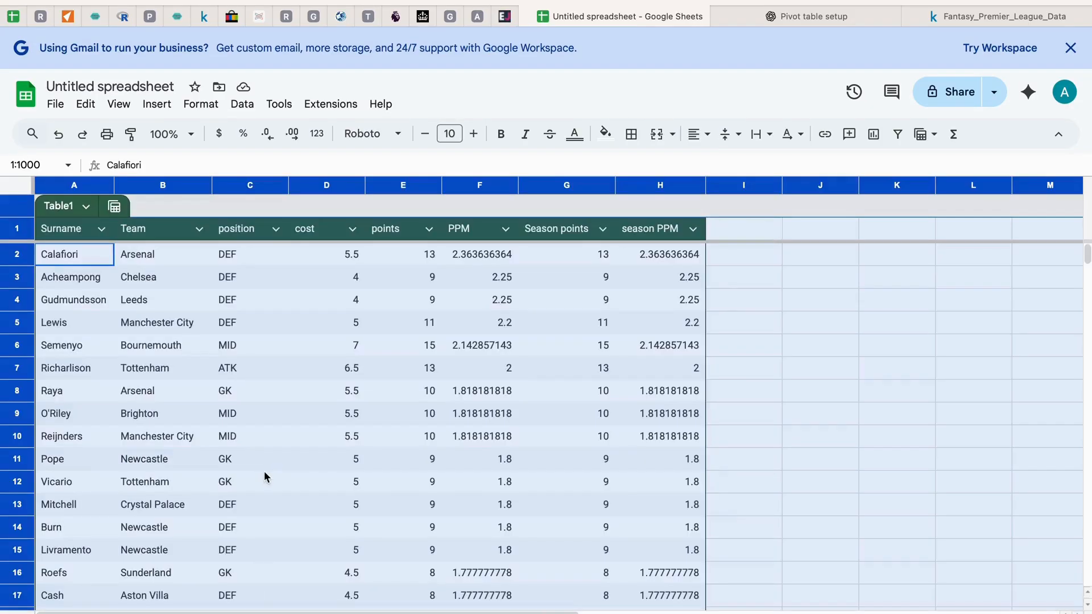
click(157, 104)
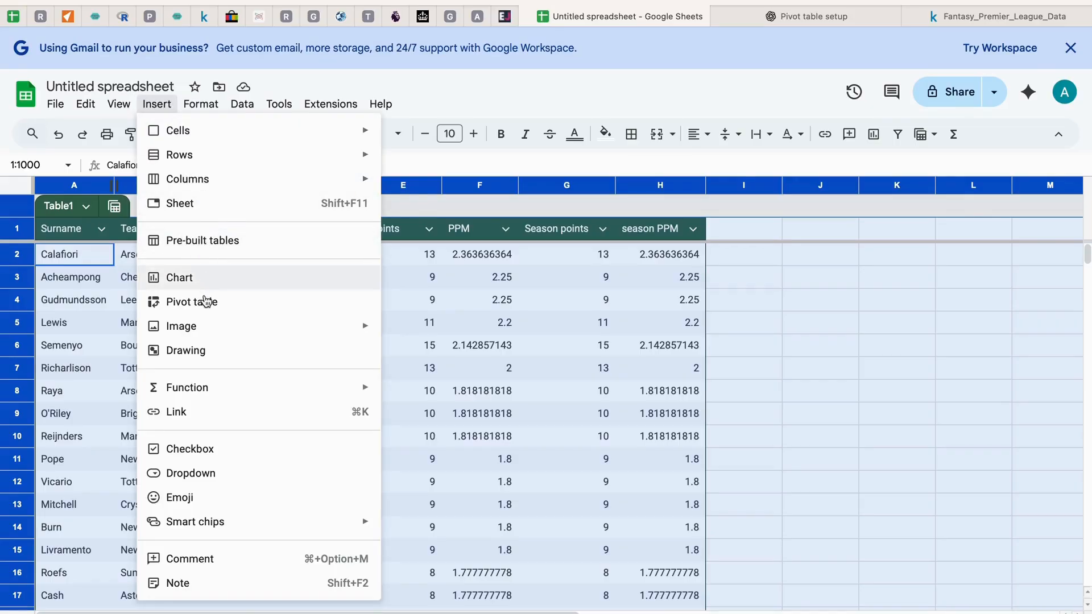
click(205, 301)
click(625, 433)
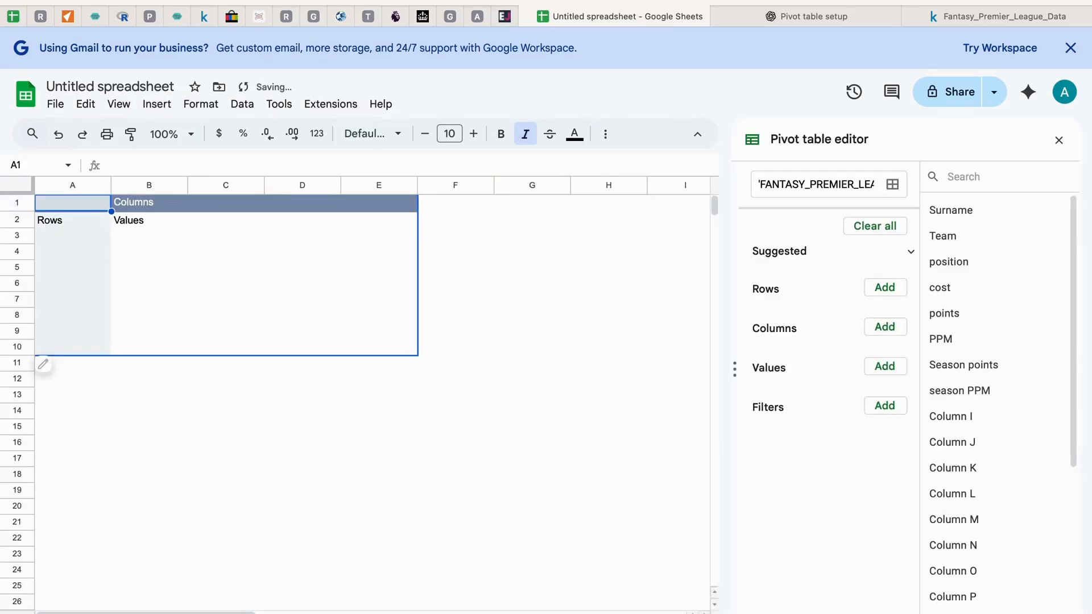
right_click(405, 612)
click(490, 448)
right_click(405, 611)
click(451, 455)
Step: Add Surname and Team as rows of the new pivot table and turn off totals for both
click(885, 288)
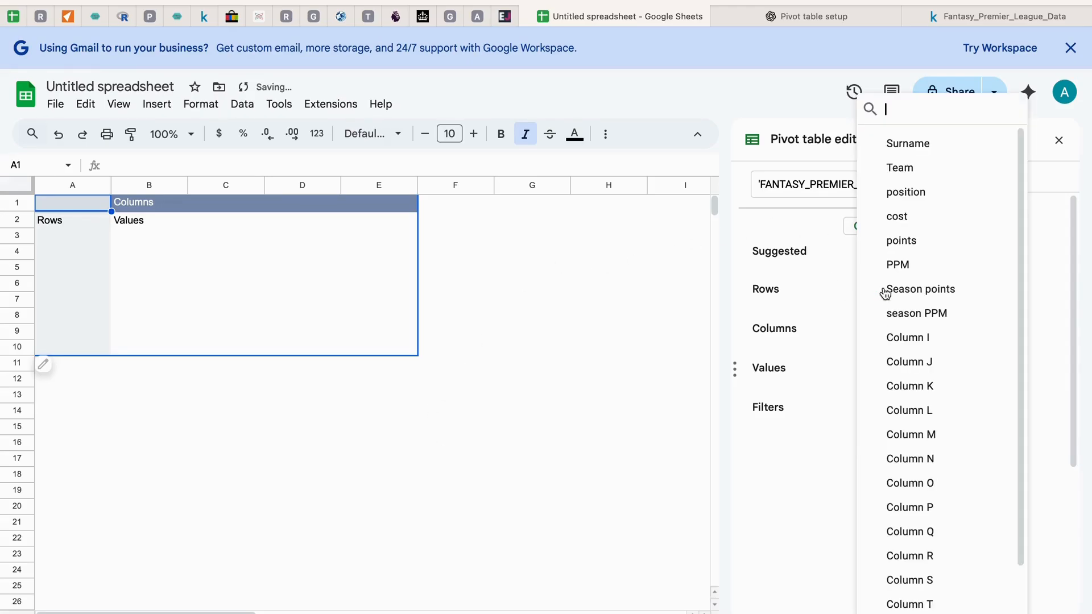
click(924, 152)
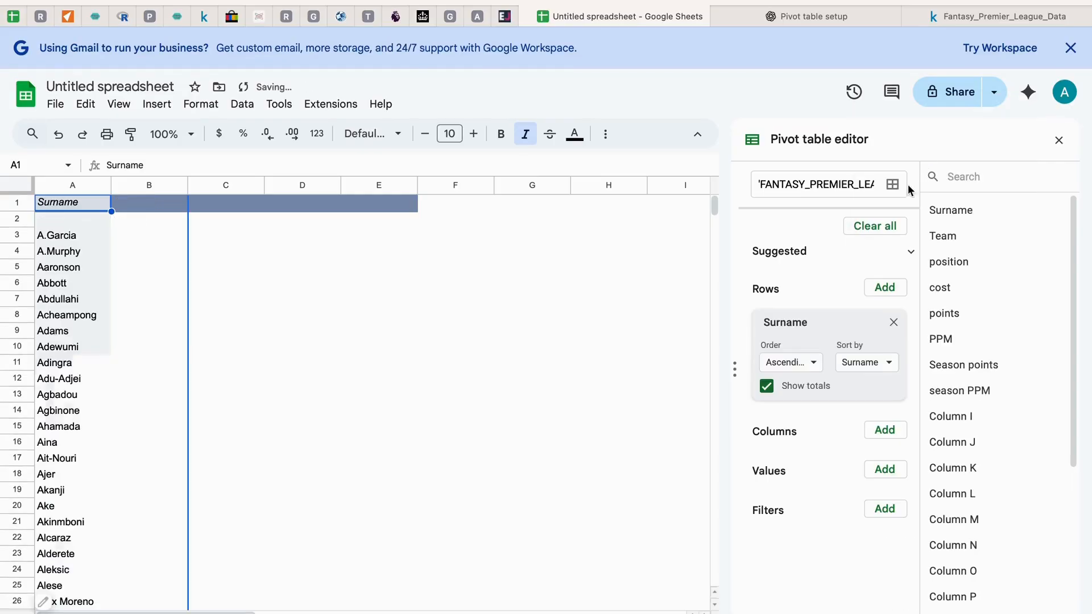
click(883, 288)
click(904, 154)
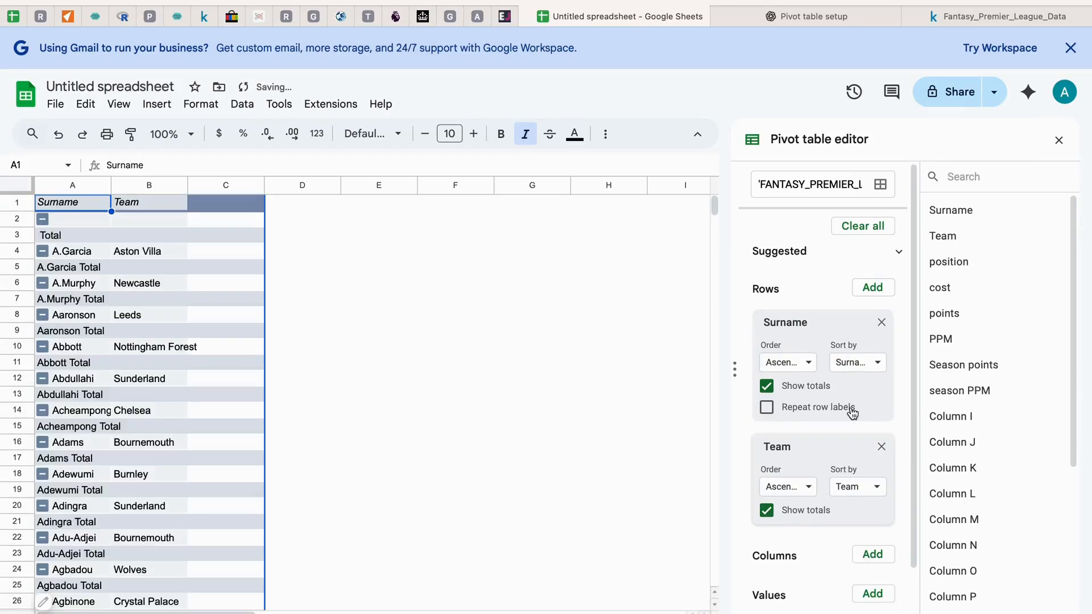
click(766, 386)
click(767, 510)
Step: Add PPM to the new pivot table as a value summarized by SUM
scroll(842, 529, down, 1)
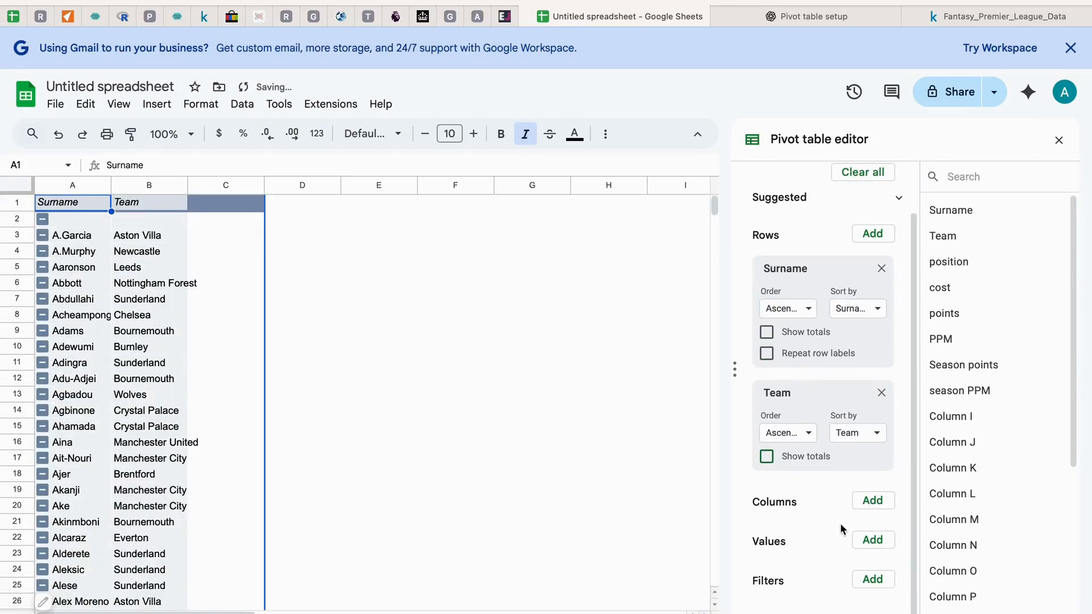
click(875, 542)
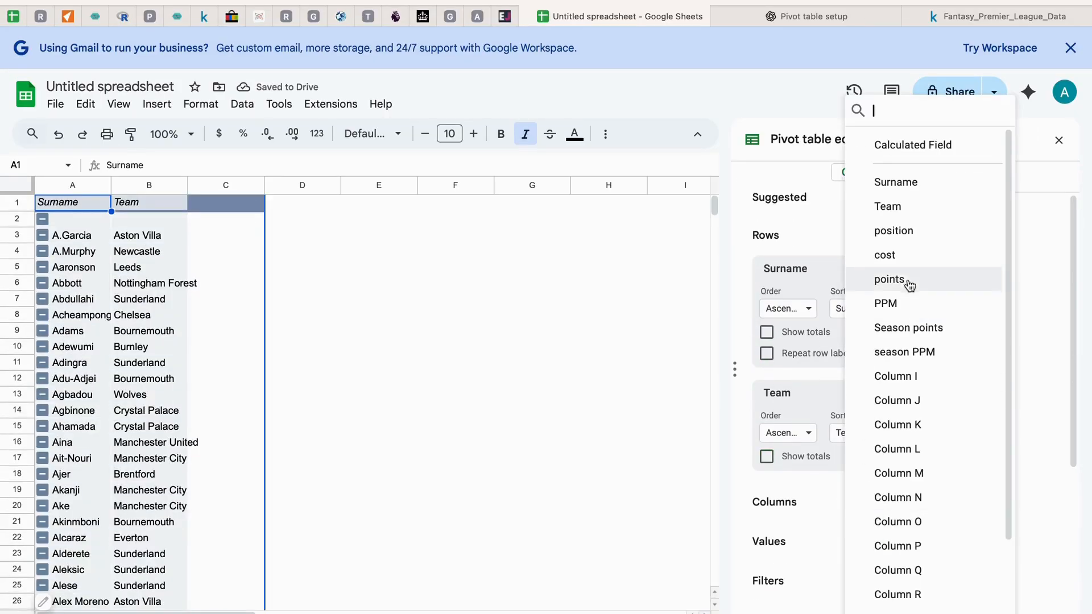
click(906, 300)
Step: Sort both the Surname and Team rows by SUM of PPM
scroll(881, 439, down, 1)
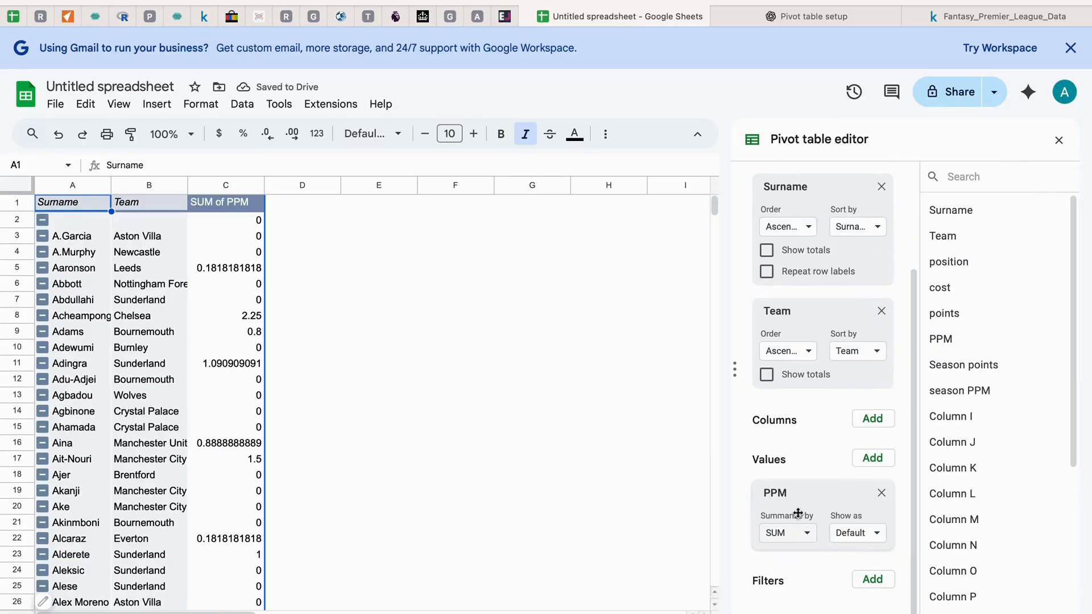
click(873, 233)
click(870, 277)
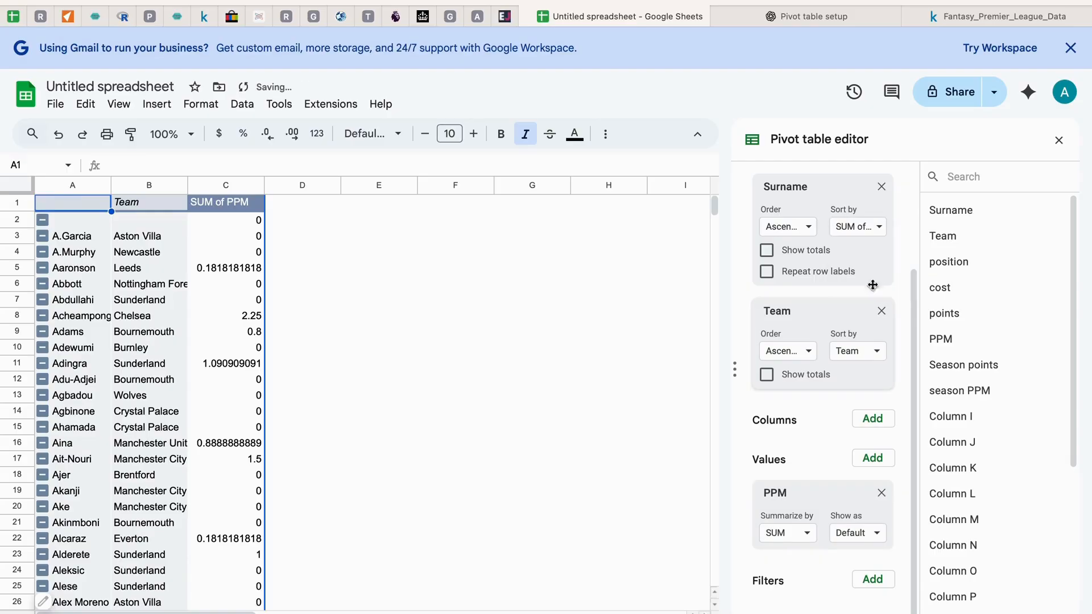
click(859, 351)
click(868, 411)
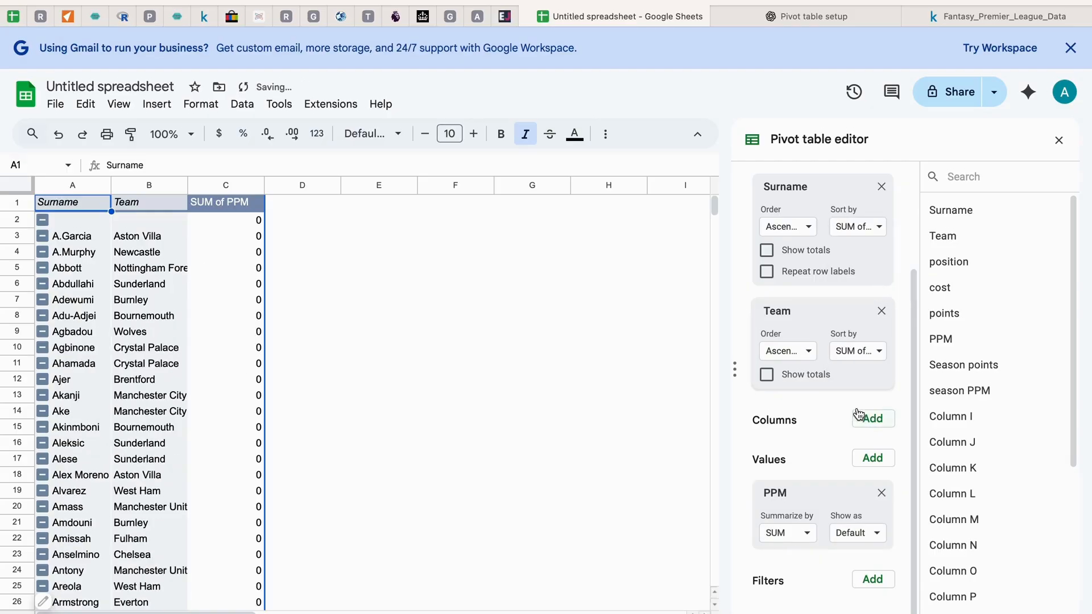
Step: Set both the Surname and Team rows of the PPM pivot table to descending order
click(792, 227)
click(800, 280)
click(794, 351)
click(793, 401)
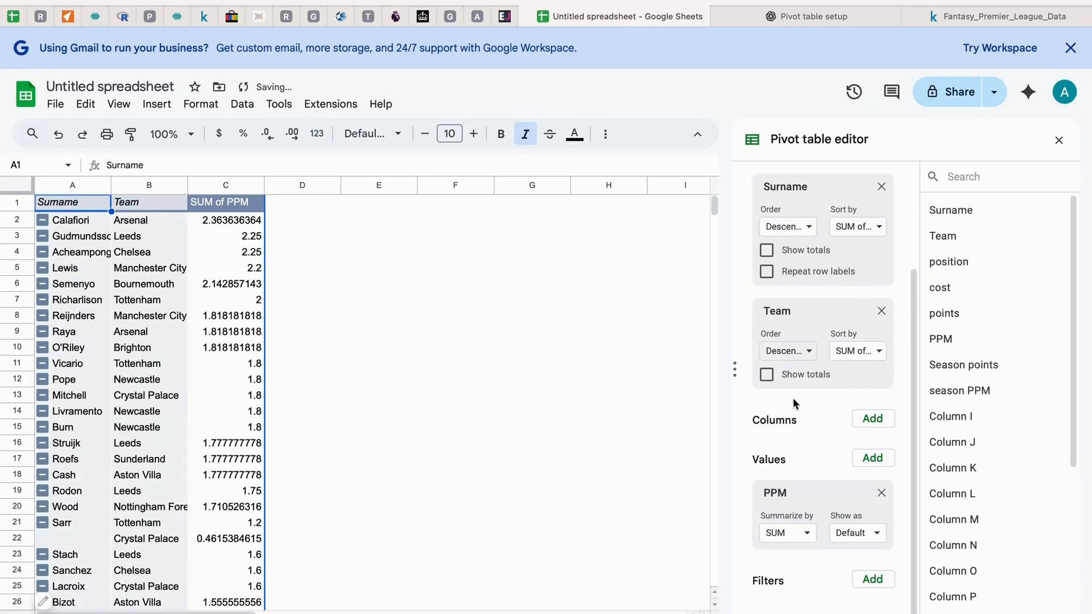
click(461, 331)
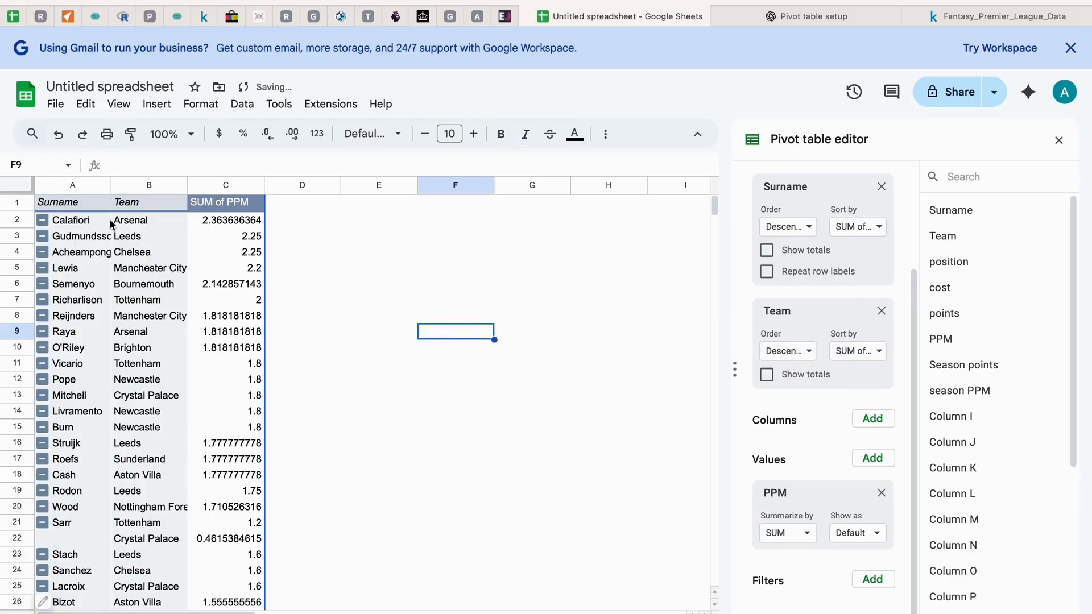
Step: Insert a column chart from the PPM pivot table's range A1:C11 and move it beside the table
drag(66, 203, 243, 363)
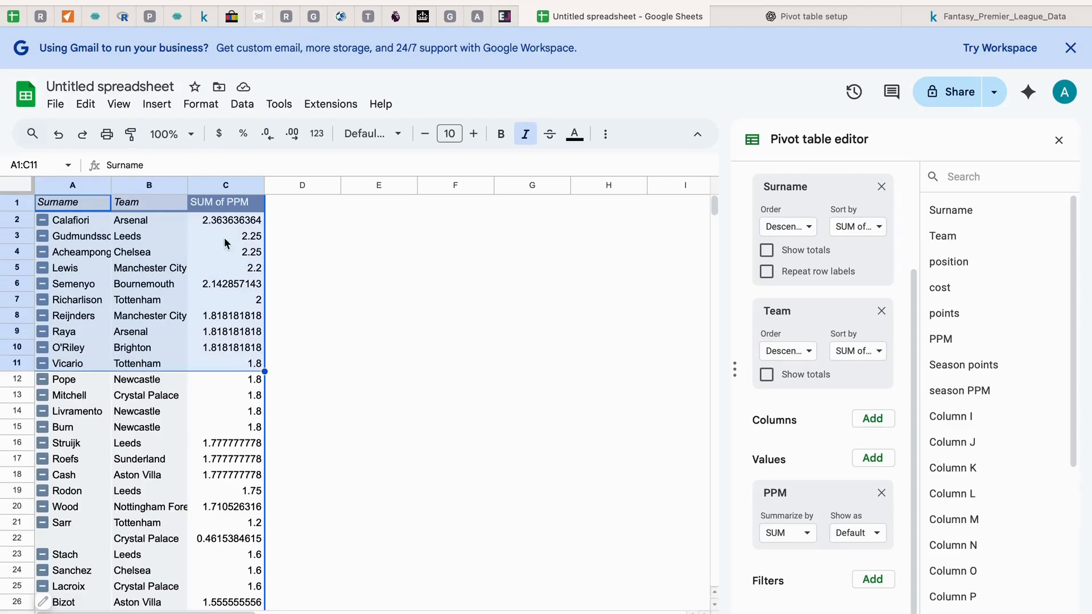
click(156, 104)
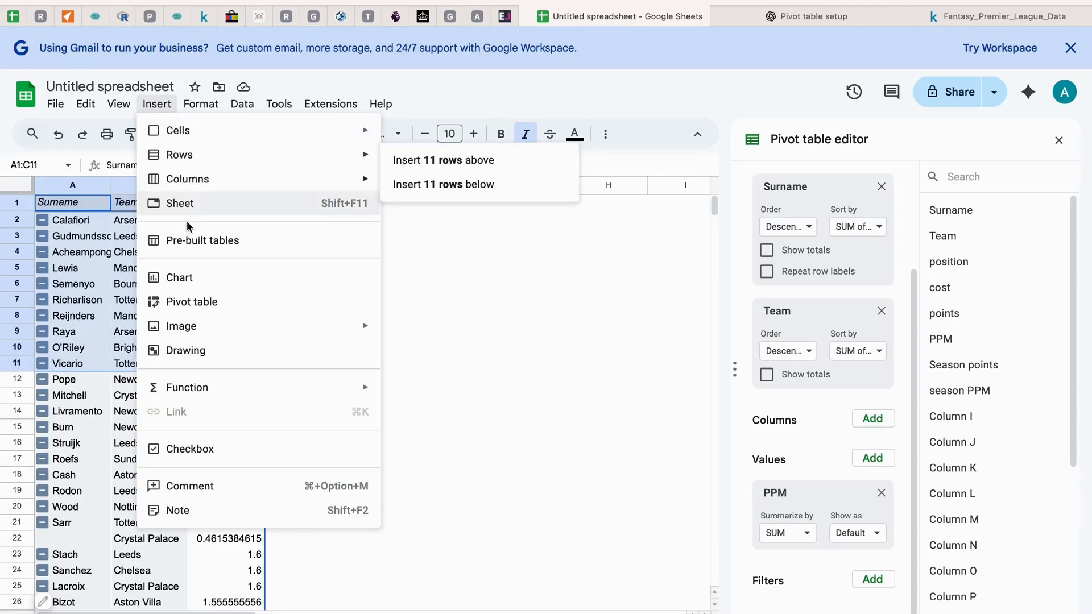
click(397, 308)
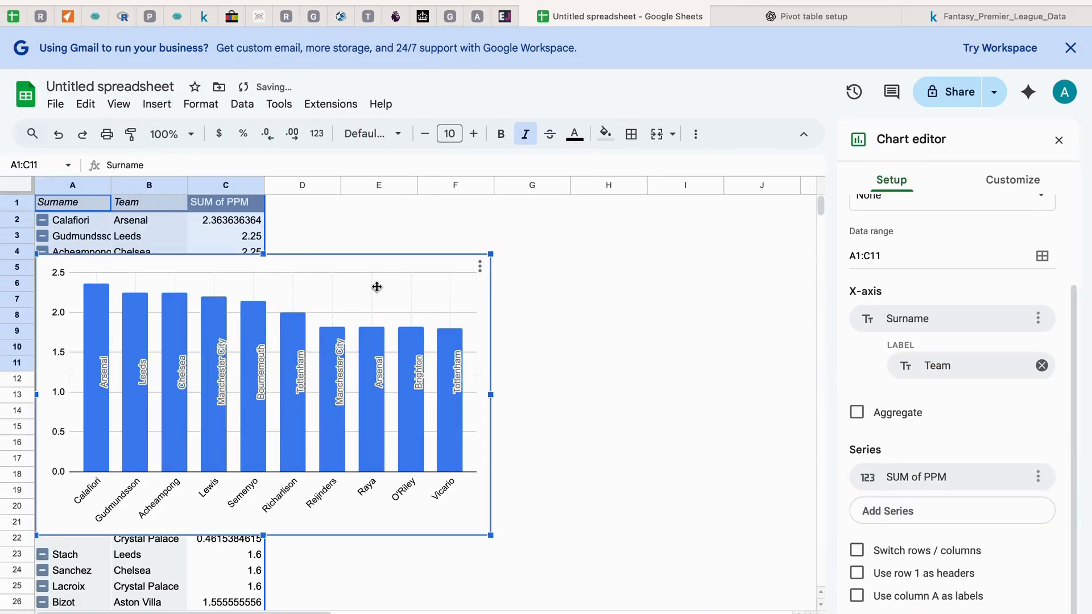
drag(376, 285, 652, 262)
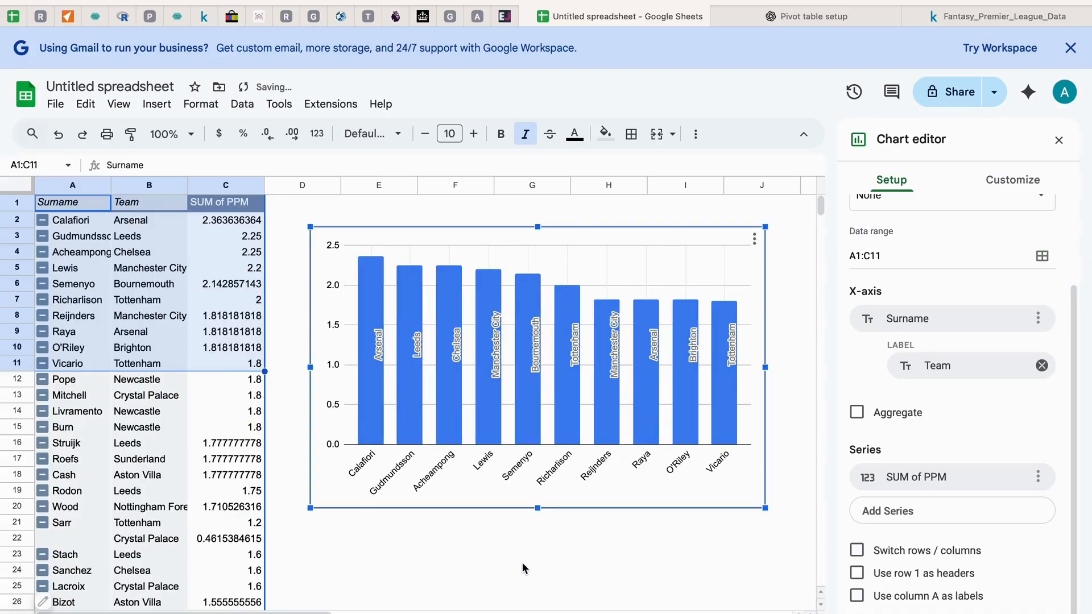
Step: Title the PPM chart "Most valuable 11 GW1" and close the editor
click(988, 180)
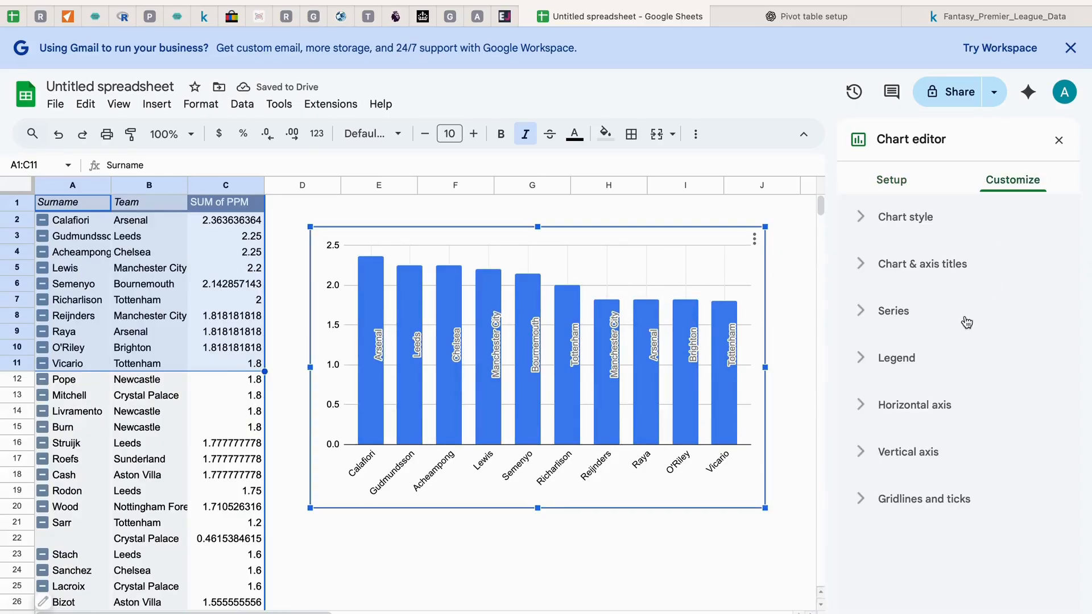
click(926, 267)
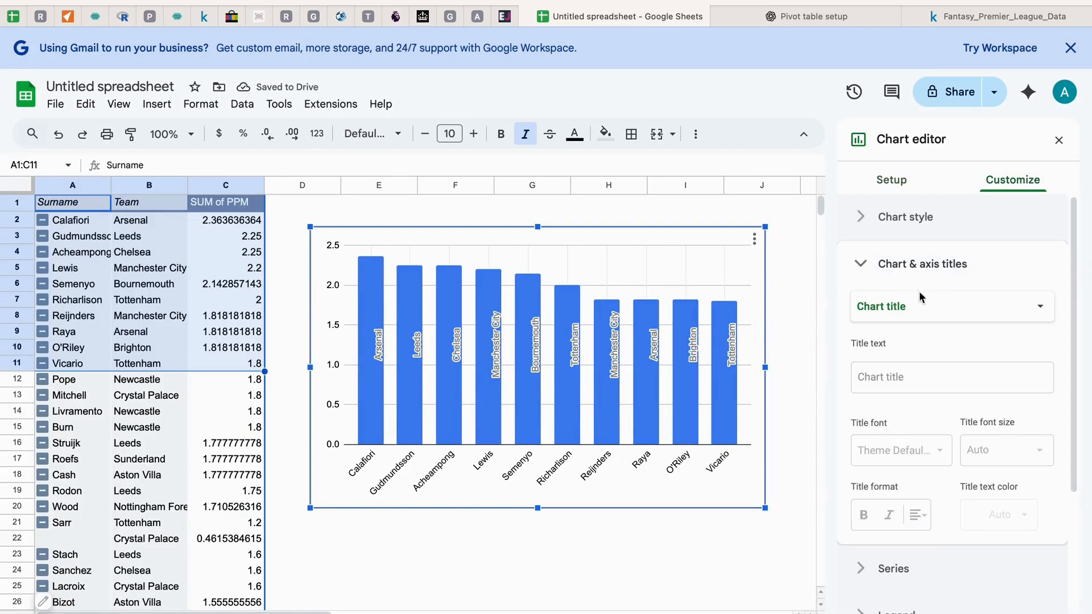
click(926, 376)
text(mOST)
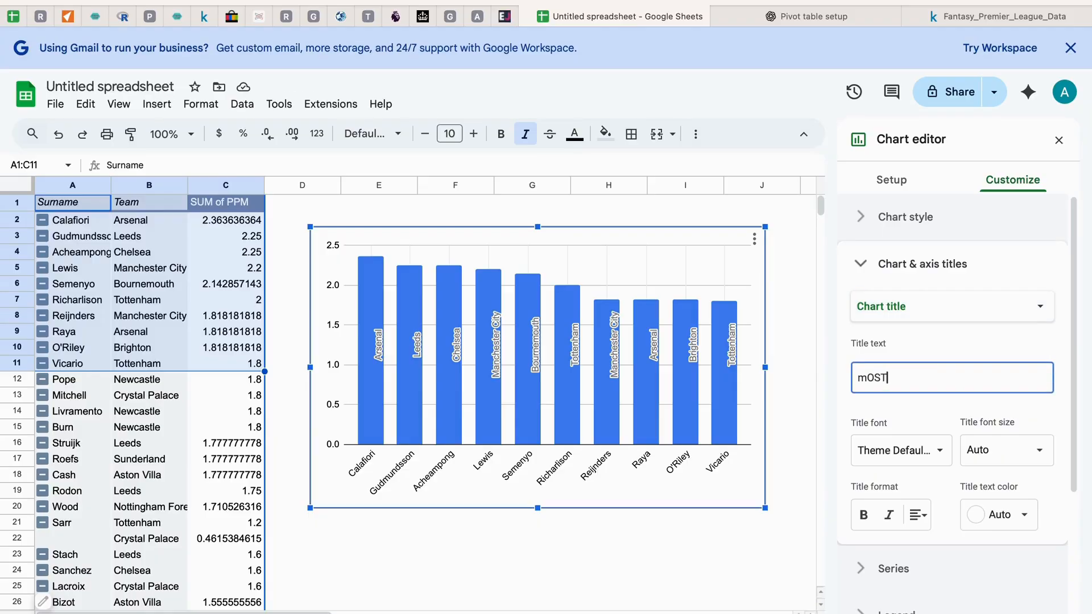
key(BackSpace)
key(BackSpace)
key(BackSpace)
text(Most valuable 11 GW1)
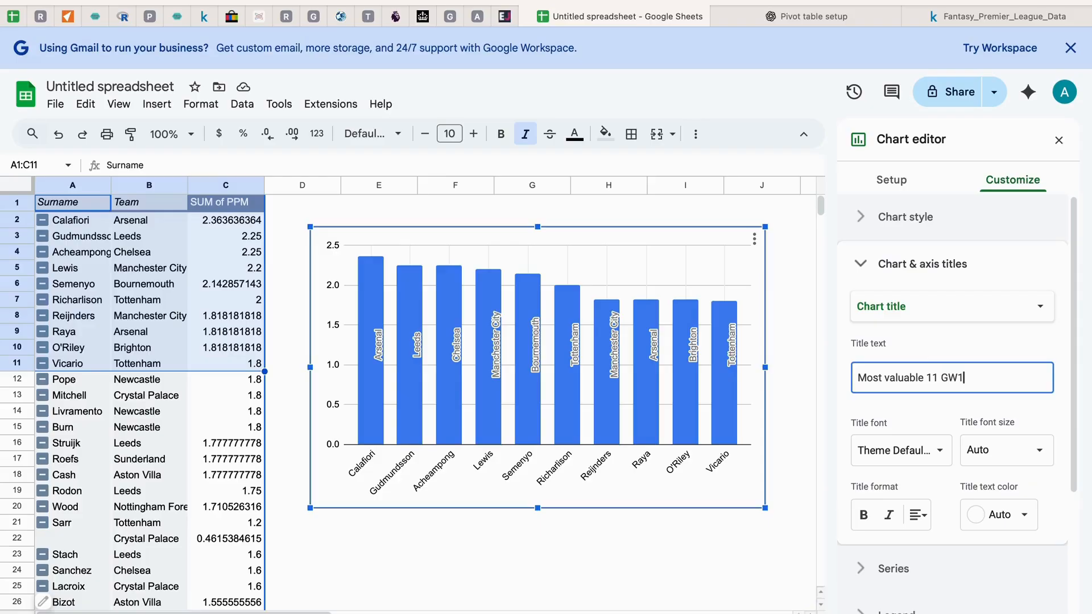
click(740, 544)
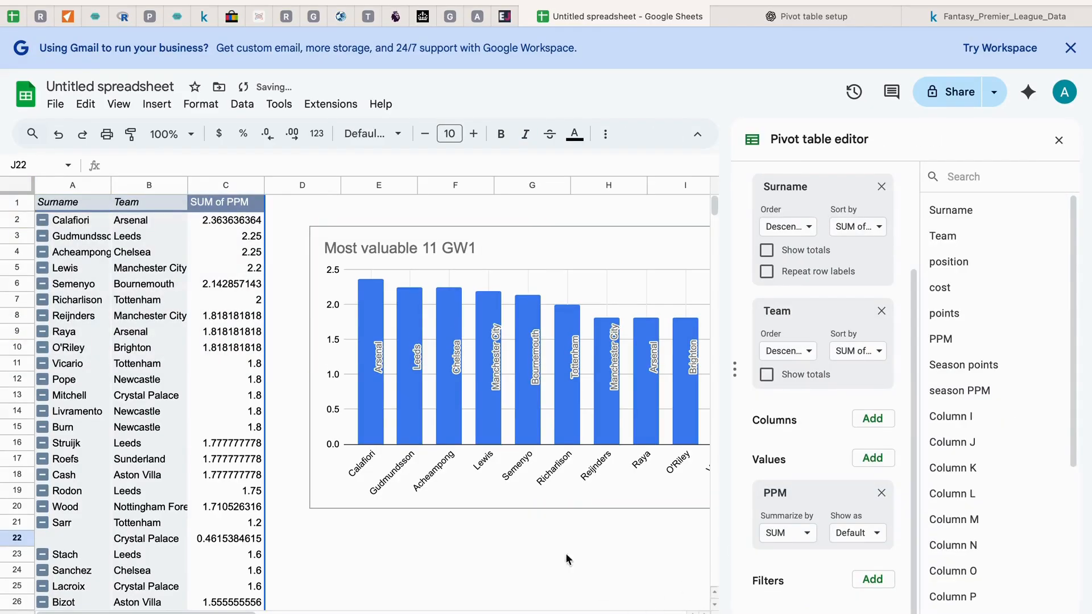
click(1058, 140)
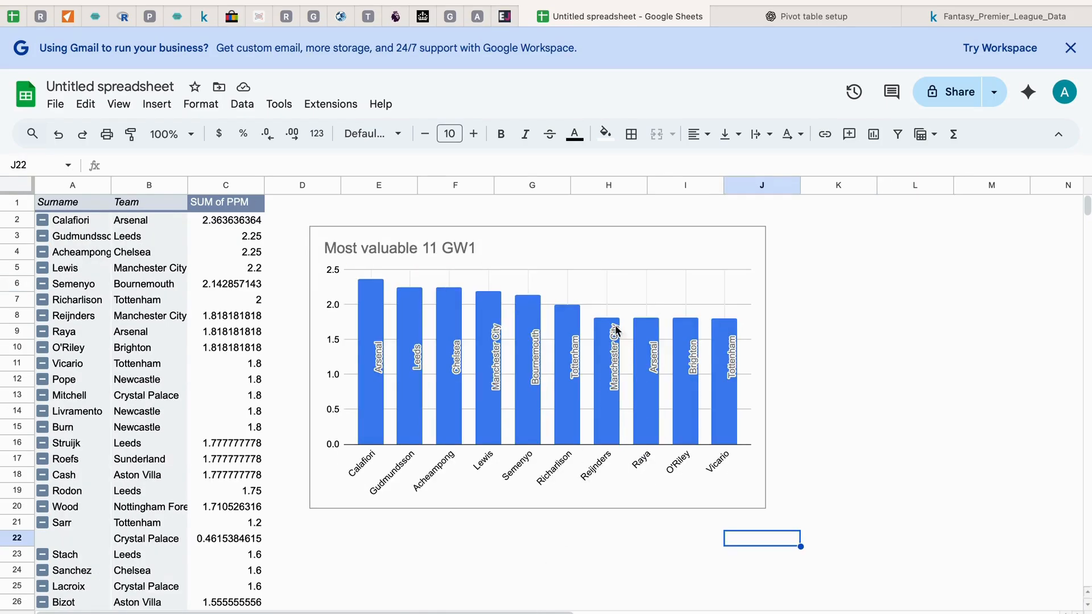
Step: Change the major gridline color of the PPM chart's vertical axis to blue
double_click(631, 282)
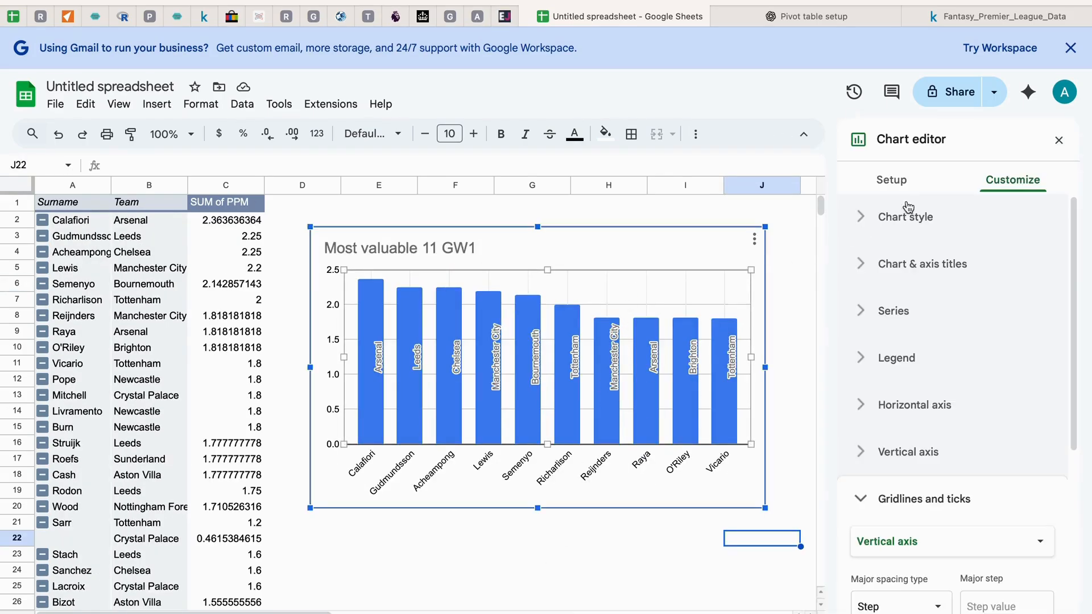
scroll(953, 391, down, 5)
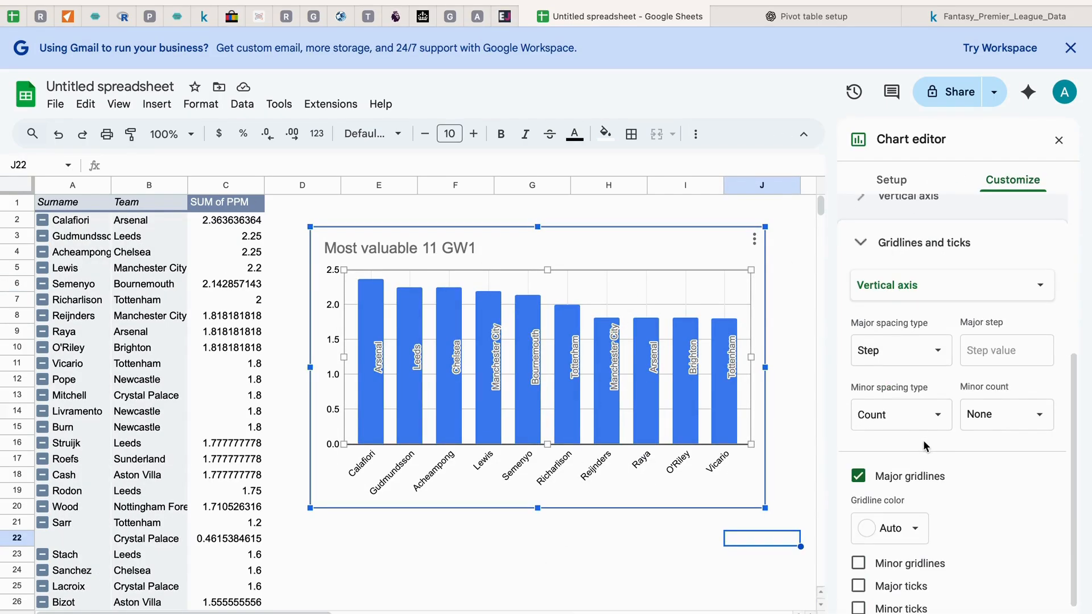
scroll(927, 445, up, 5)
scroll(926, 438, down, 5)
click(898, 511)
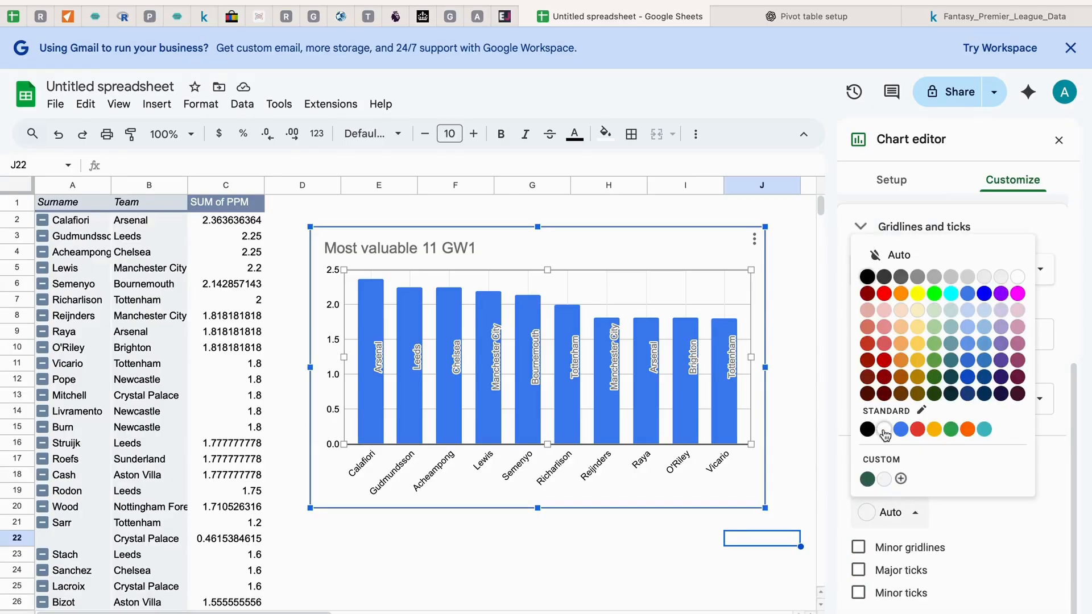
click(904, 441)
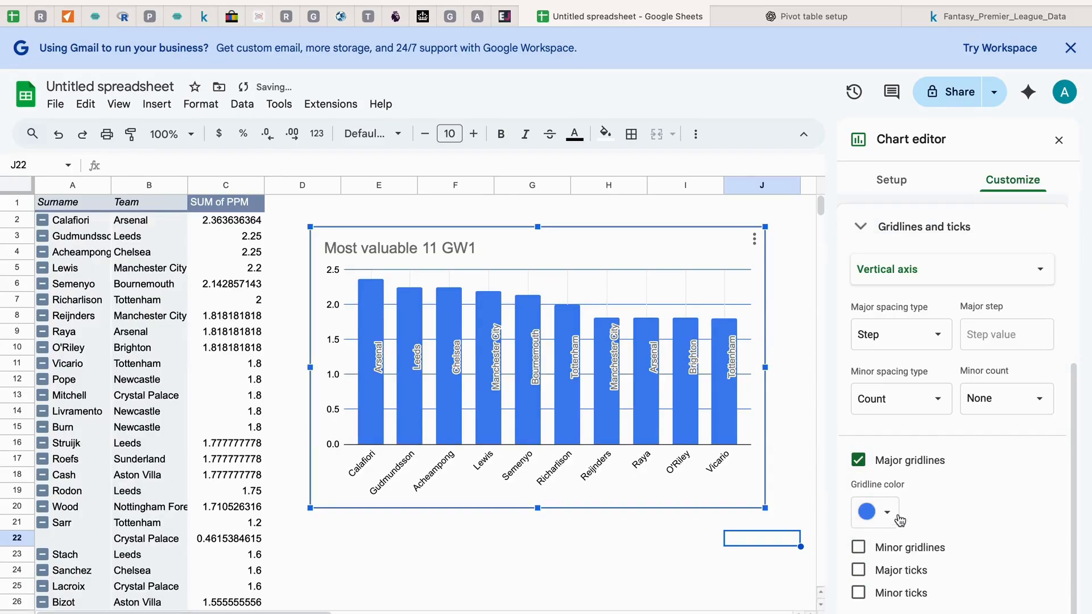
Step: Turn on major ticks and minor gridlines for the chart's vertical axis
click(858, 570)
click(858, 570)
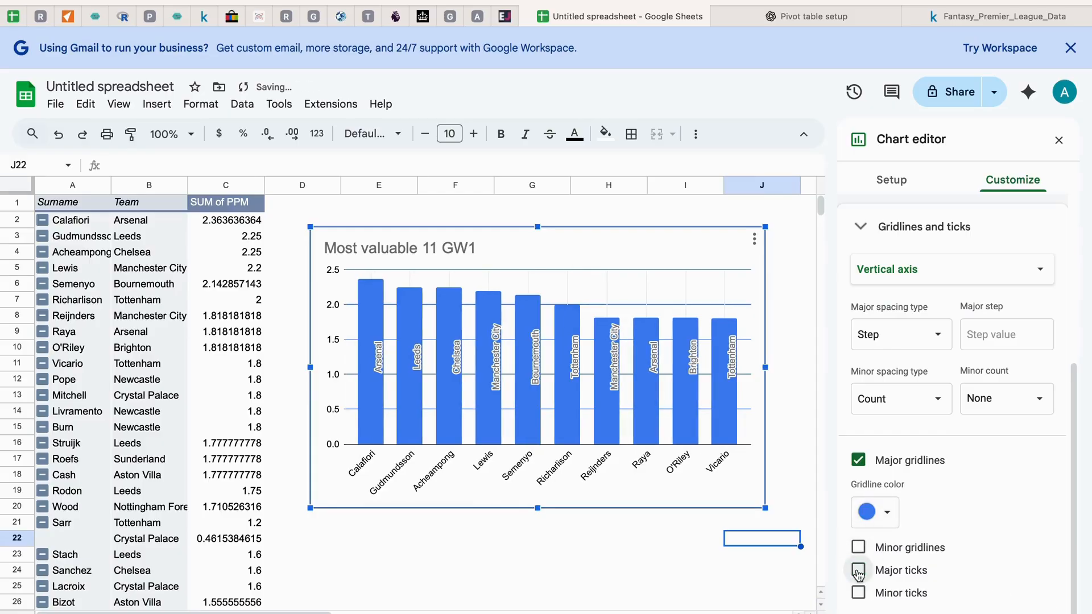
click(858, 570)
click(858, 548)
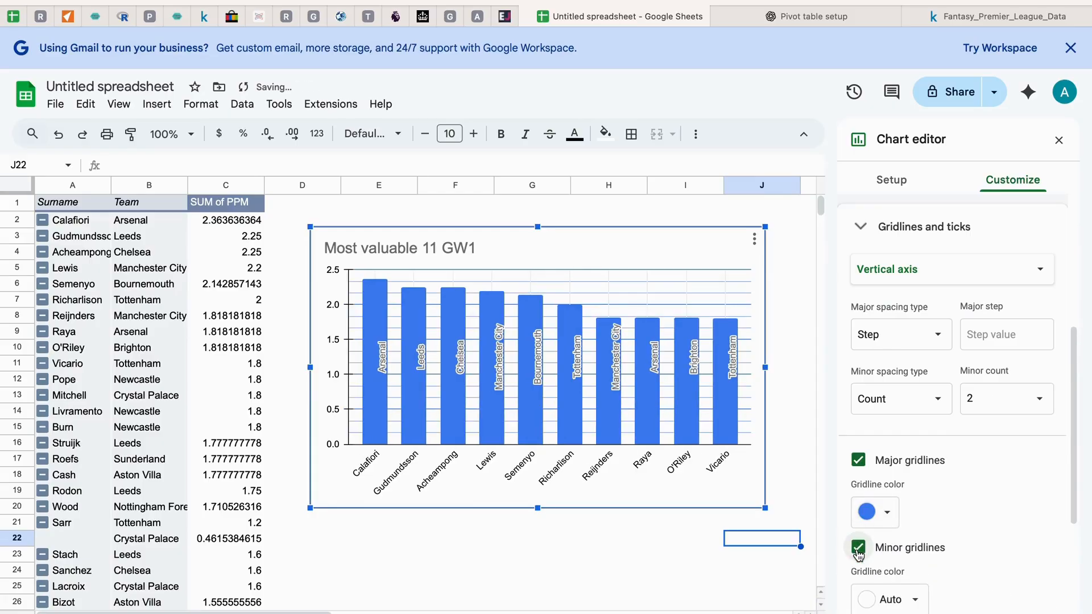
Step: Give the vertical axis major ticks a 1px line thickness and light orange line color, and turn on minor ticks
scroll(870, 511, down, 5)
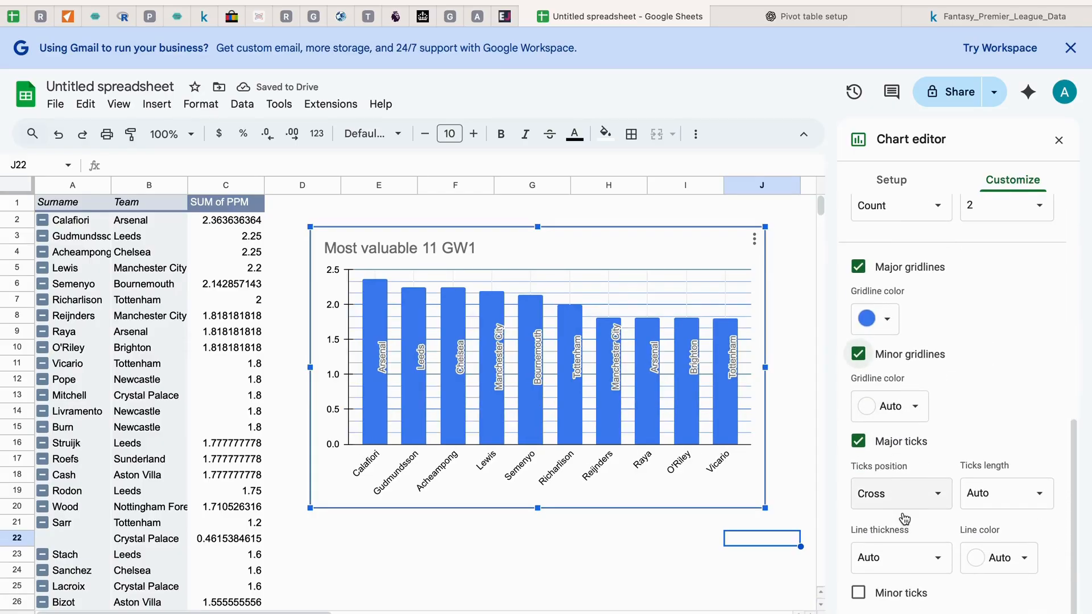
click(905, 558)
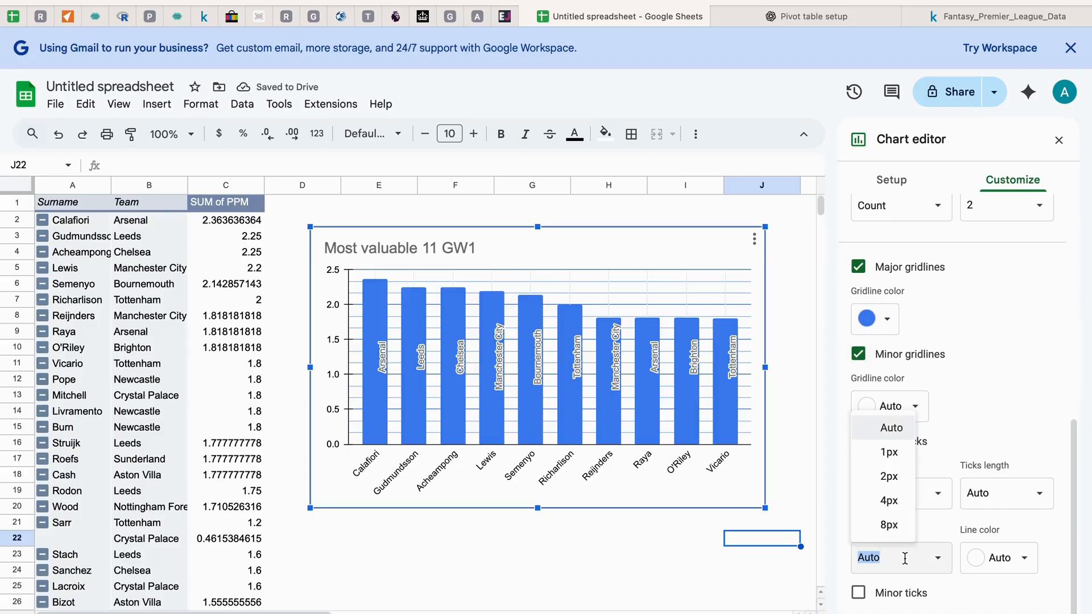
click(900, 524)
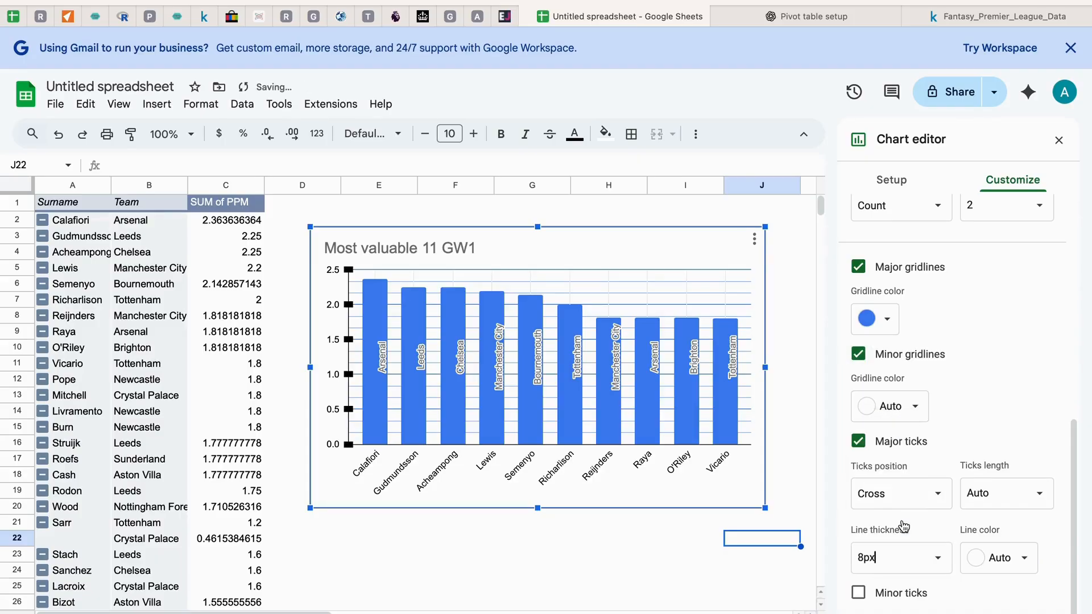
click(931, 558)
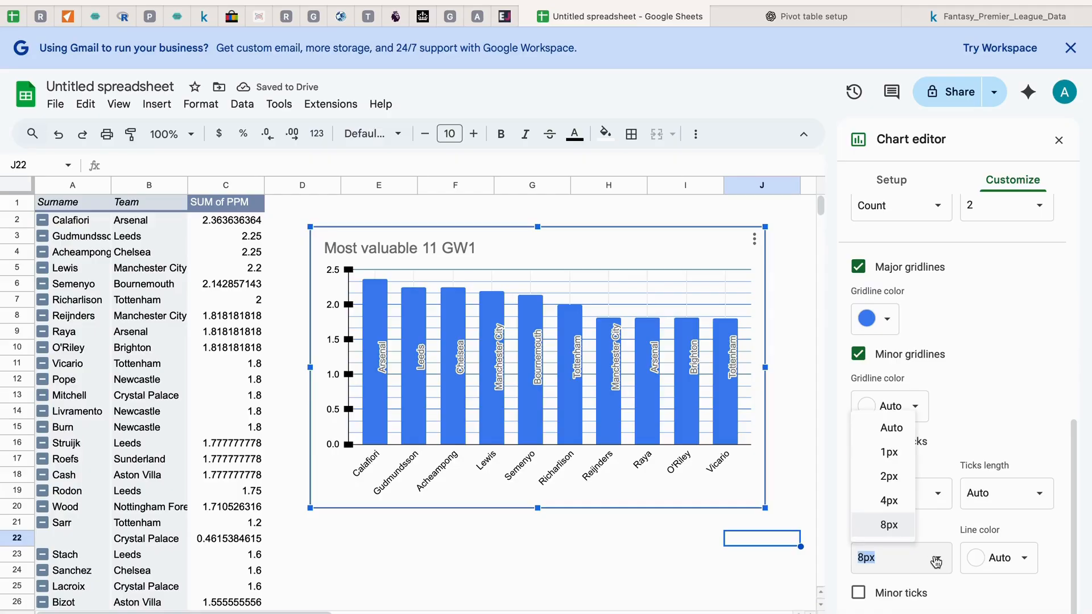
click(891, 458)
click(1020, 557)
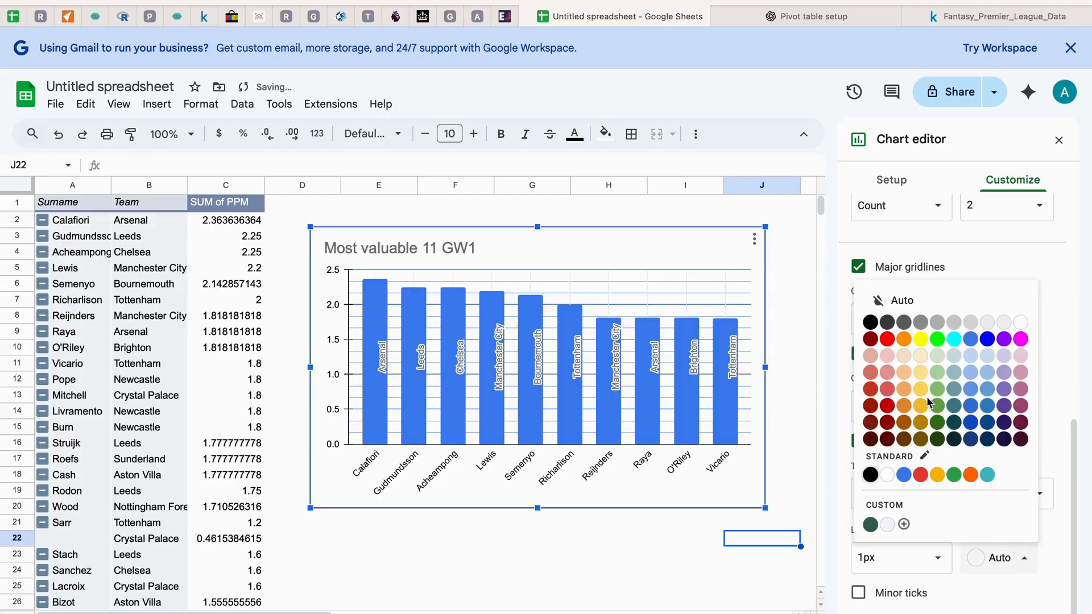
click(903, 388)
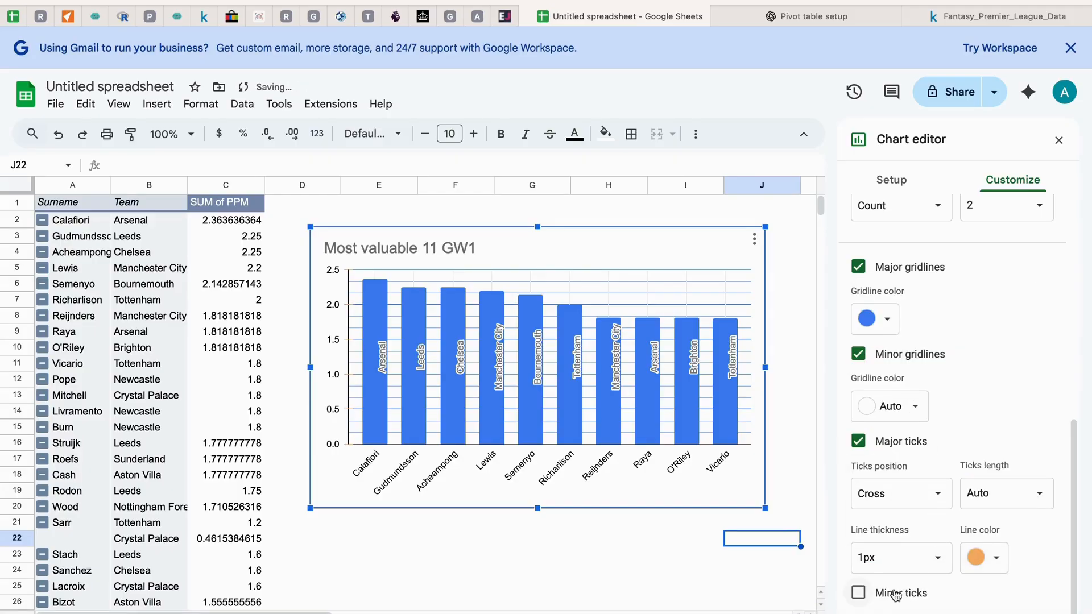
click(859, 593)
Step: Set the chart's legend font to Sans Serif with green text and leave the chart editor
scroll(932, 316, up, 5)
scroll(962, 363, up, 3)
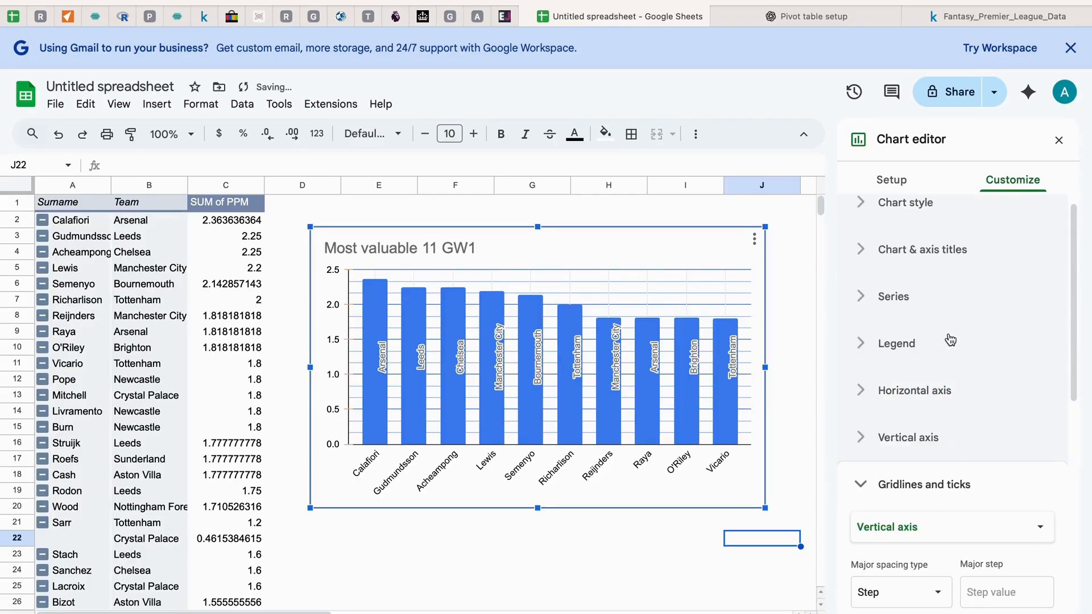
click(933, 342)
scroll(945, 401, down, 2)
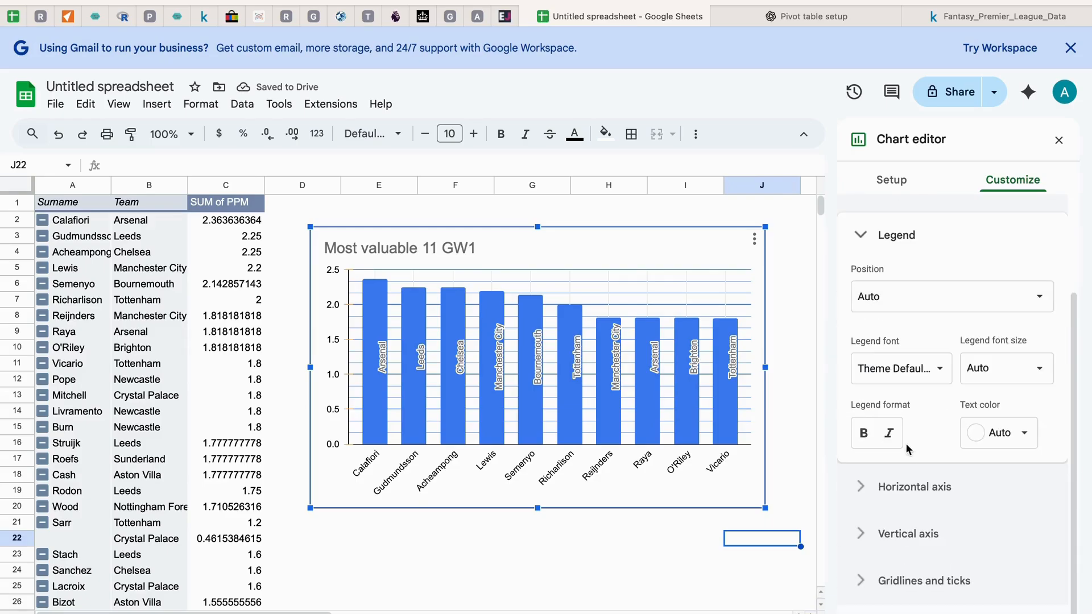
click(939, 365)
click(923, 415)
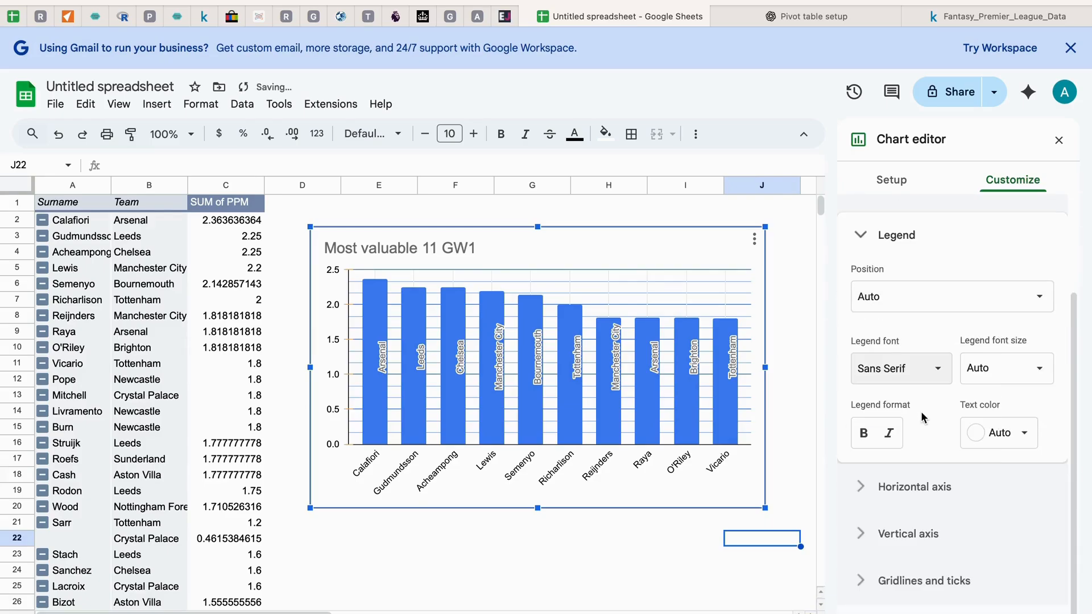
click(1022, 437)
click(954, 349)
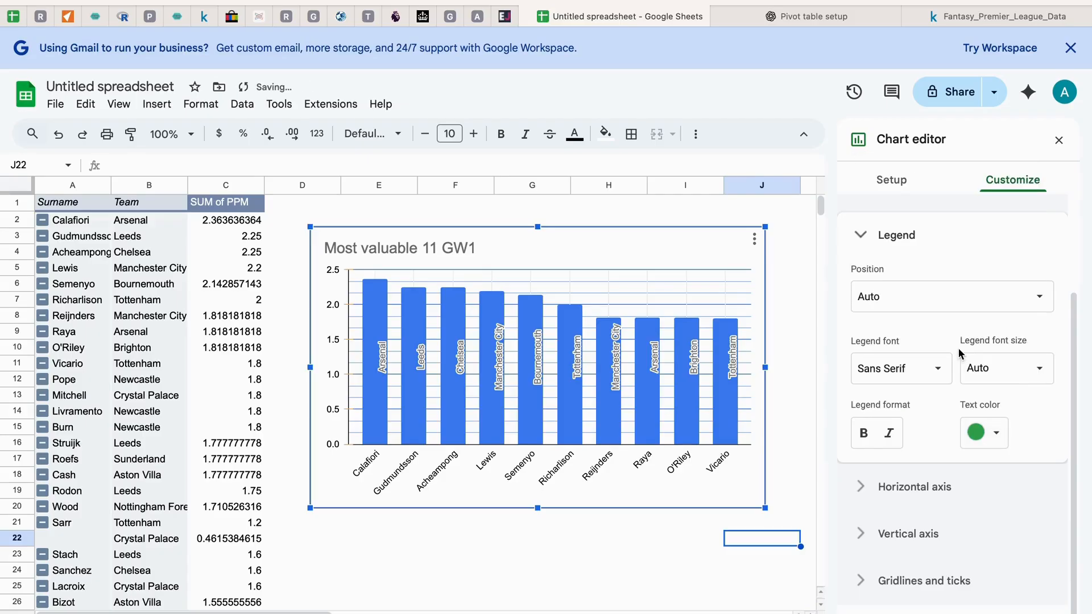
click(926, 489)
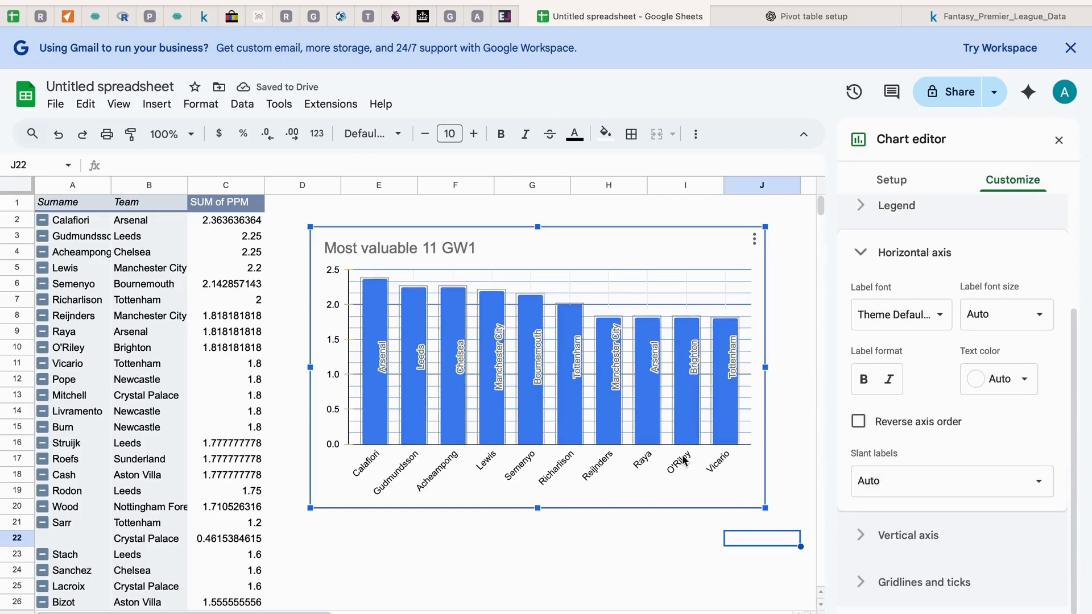
click(624, 543)
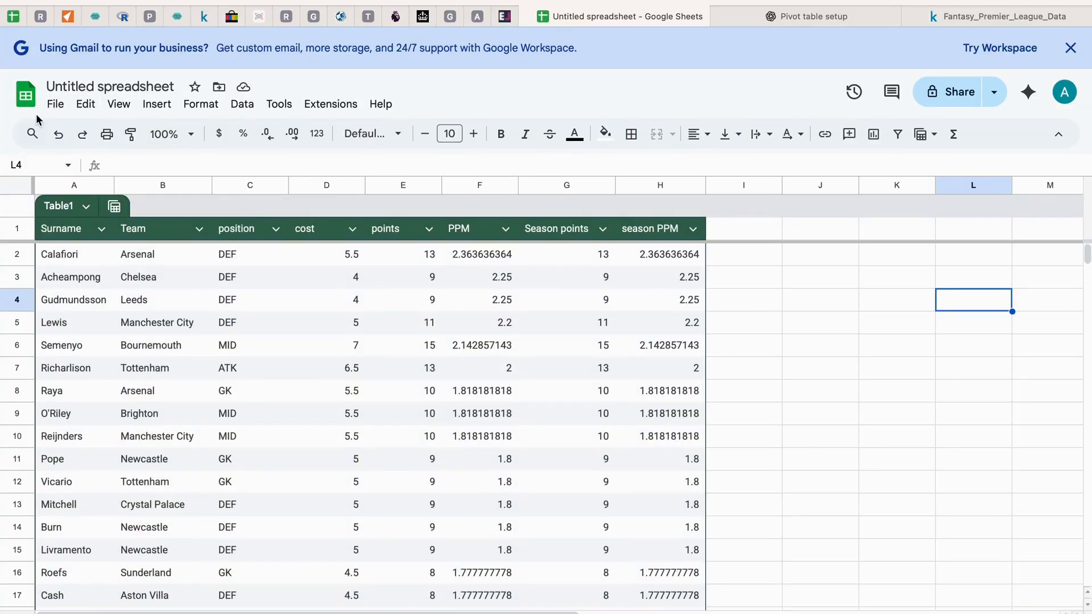
click(54, 105)
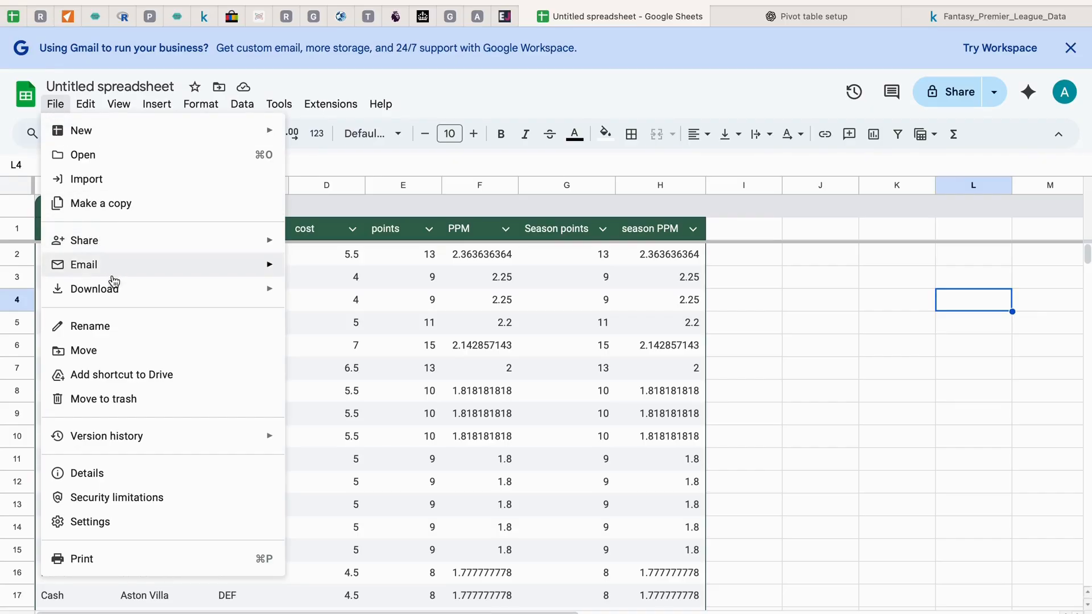
mouse_move(114, 288)
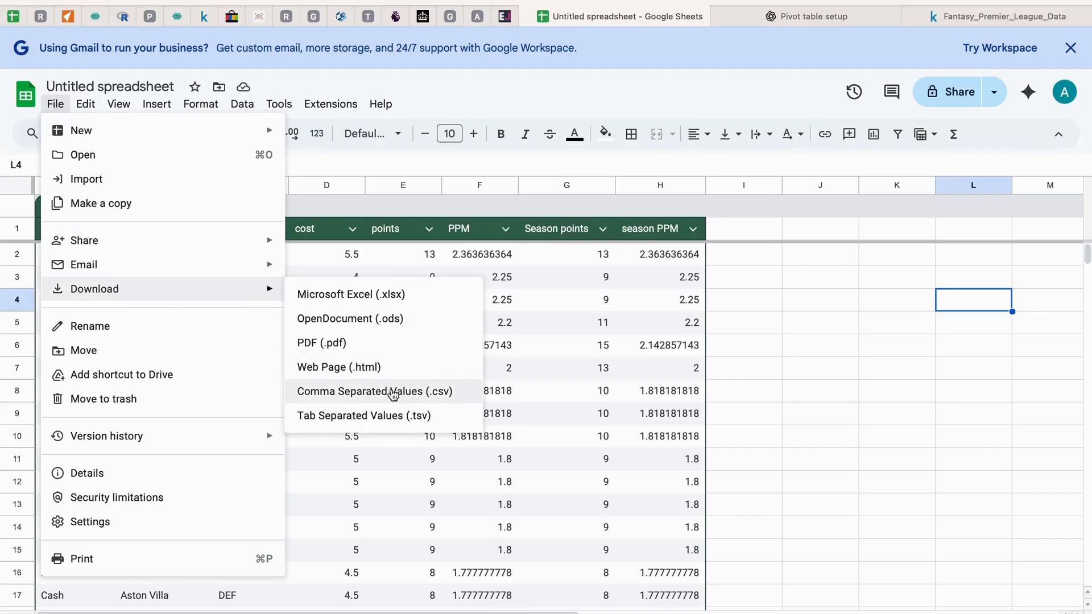
click(803, 391)
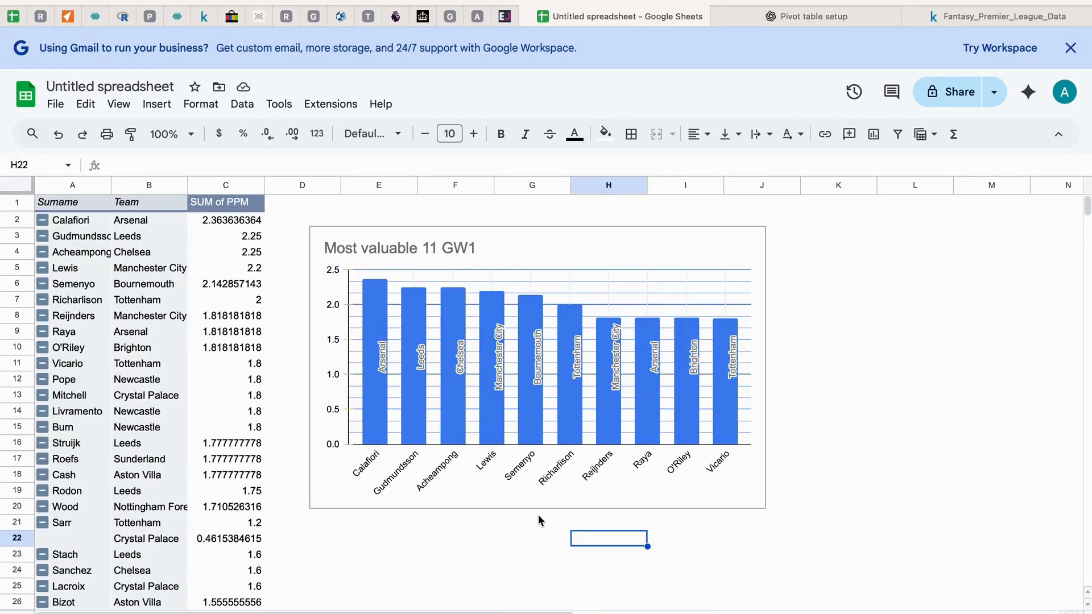
key(super+shift+5)
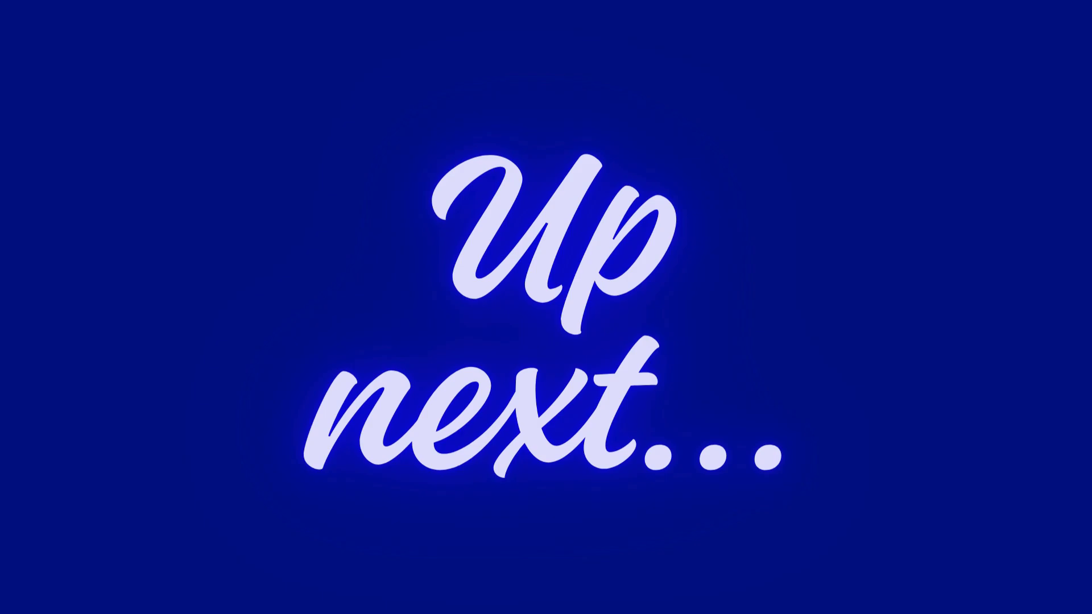